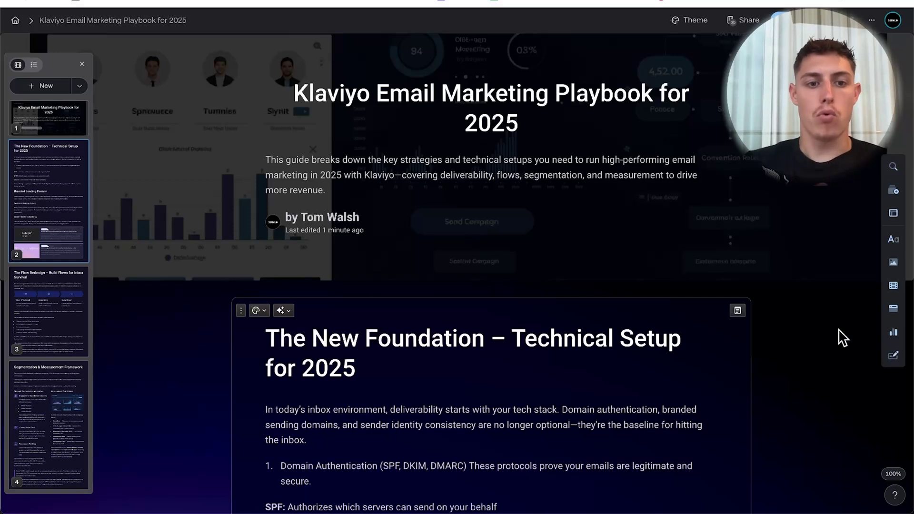
# Step: Read the playbook's technical setup section, focusing on domain authentication with SPF, DKIM and DMARC
pyautogui.scroll(-5, 843, 338)
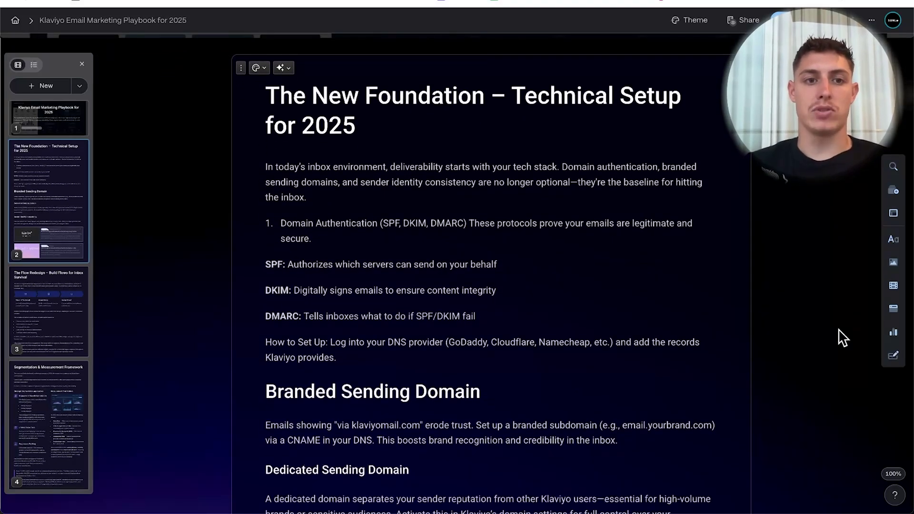
pyautogui.scroll(-1, 841, 337)
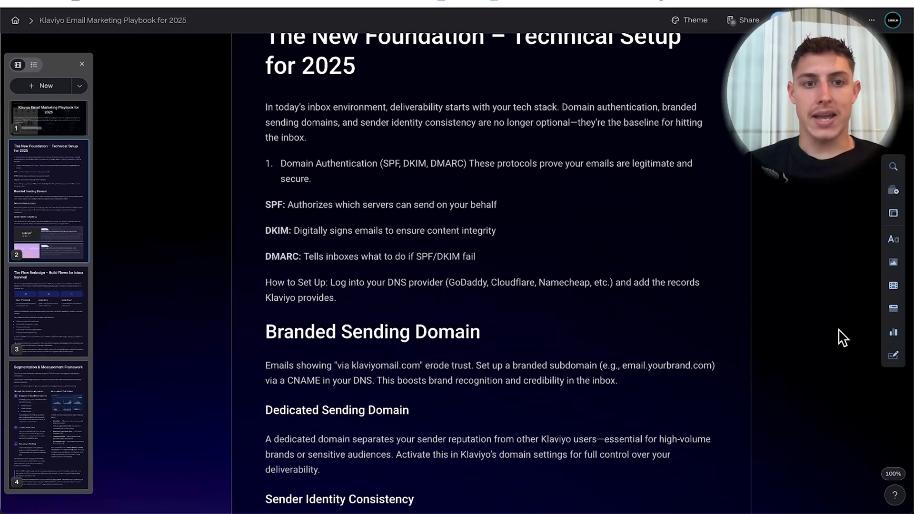
pyautogui.scroll(-1, 563, 362)
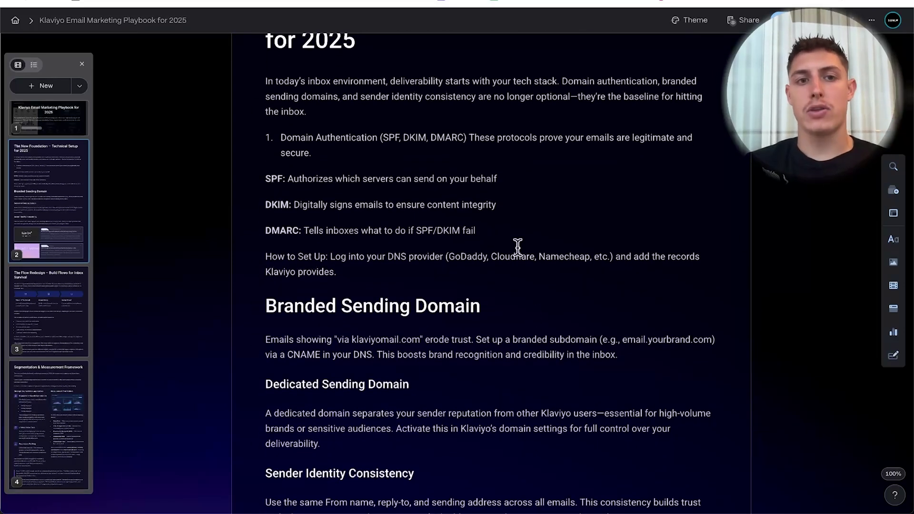
pyautogui.scroll(6, 516, 247)
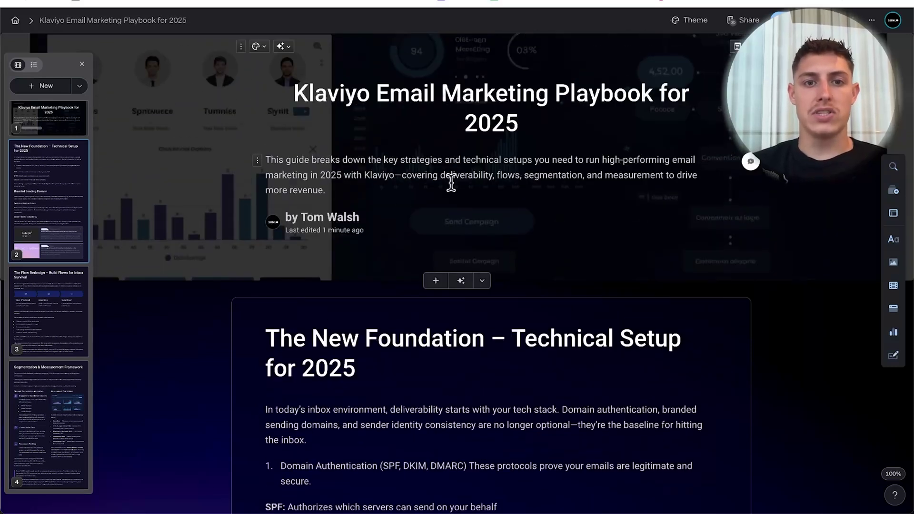
pyautogui.scroll(-5, 427, 184)
pyautogui.scroll(-1, 451, 182)
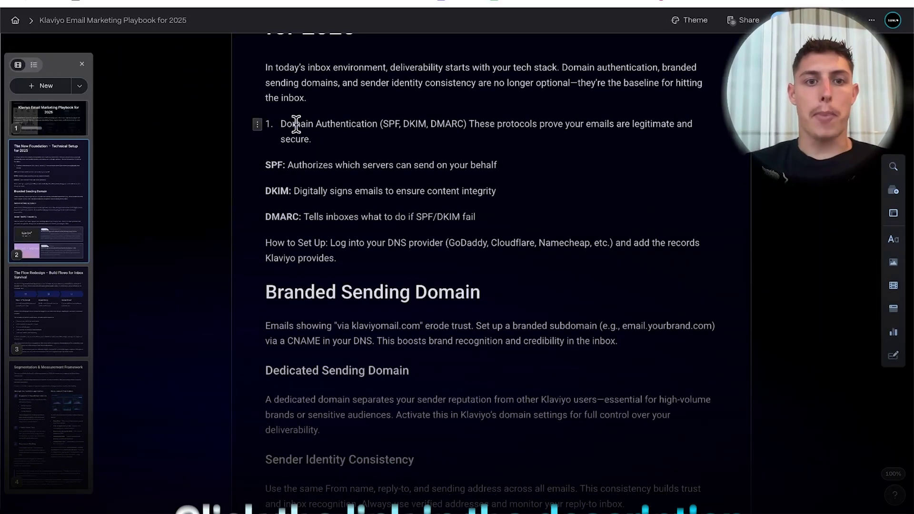
pyautogui.scroll(1, 398, 149)
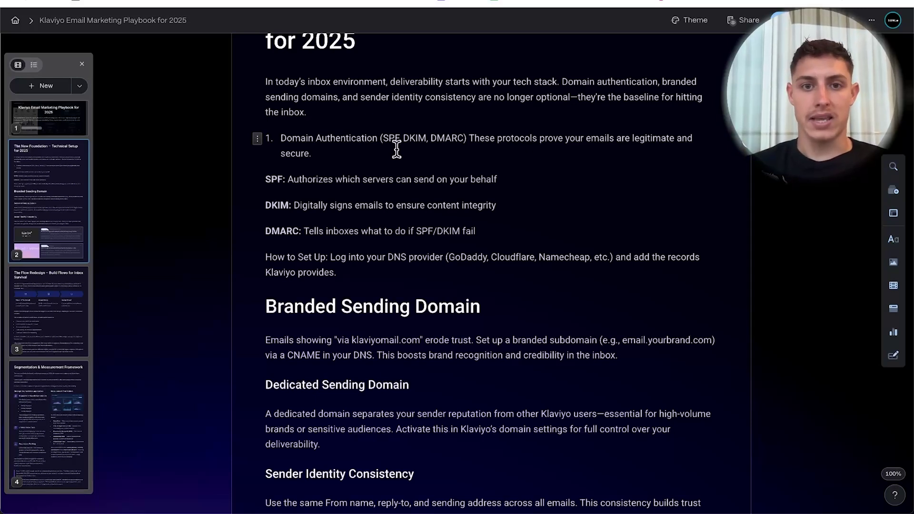
pyautogui.scroll(-1, 395, 138)
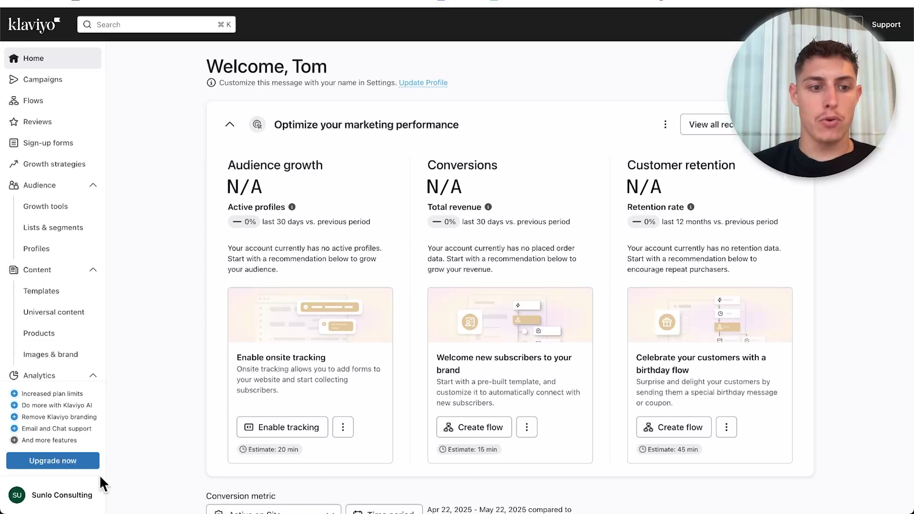
# Step: Switch to Klaviyo and start adding a branded sending domain in the account settings, accepting sunloconsulting.com as the root domain
pyautogui.click(73, 496)
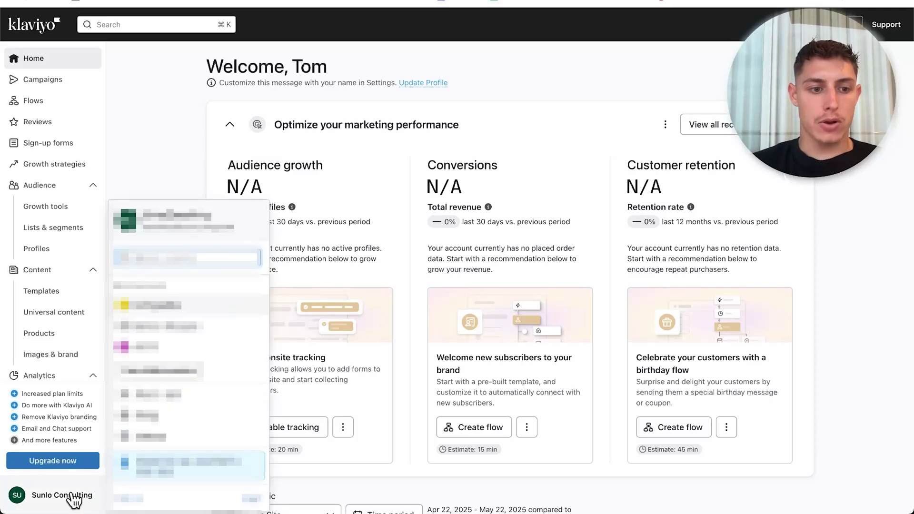
pyautogui.click(150, 437)
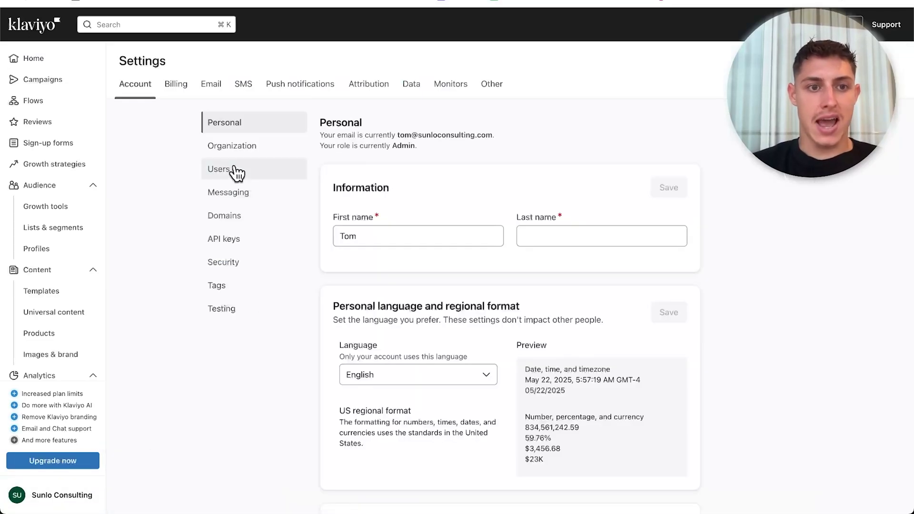
pyautogui.click(237, 218)
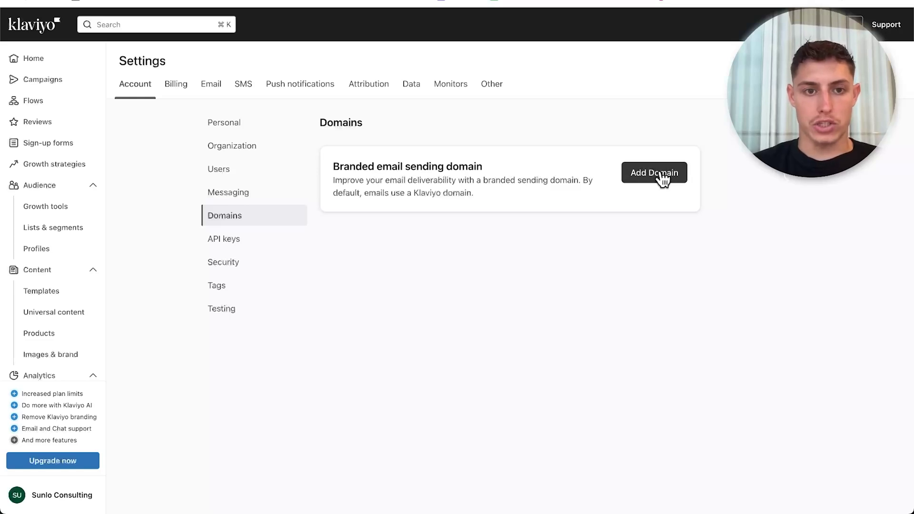
pyautogui.click(661, 174)
pyautogui.tripleClick(336, 229)
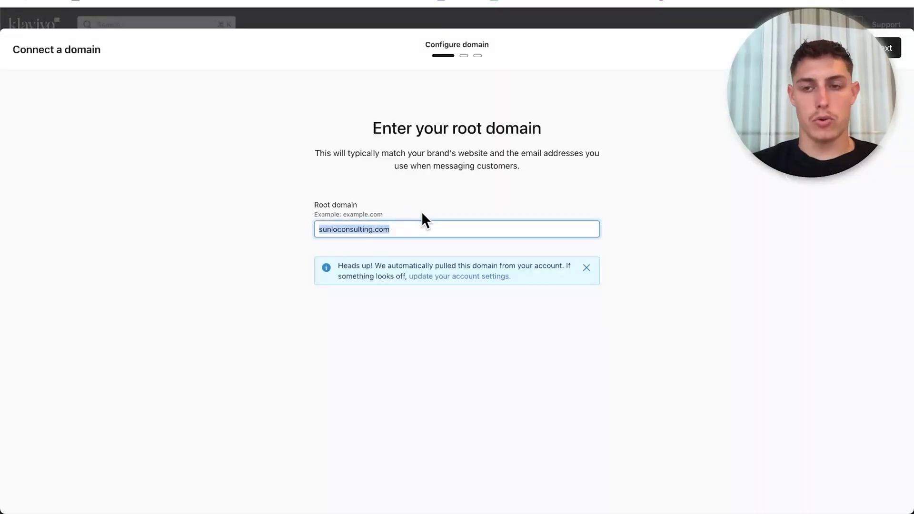
pyautogui.click(886, 47)
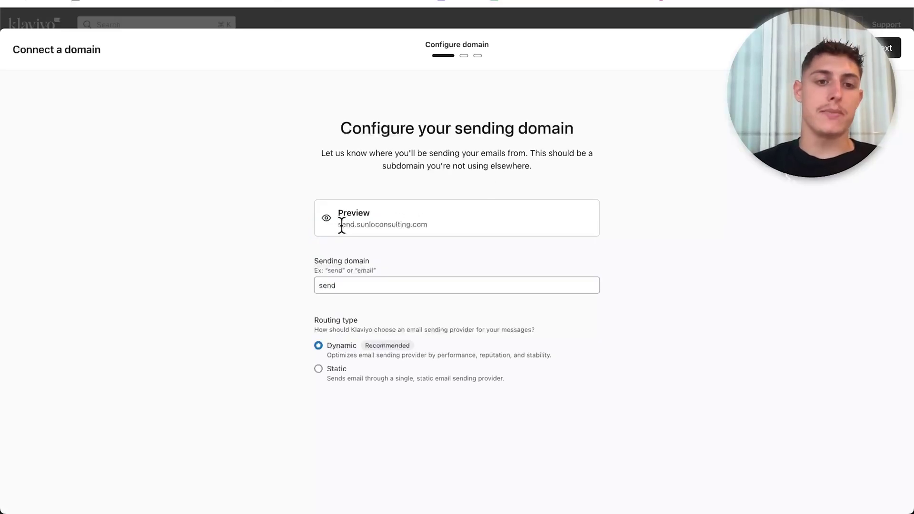
# Step: Set the sending domain to "info", keep Dynamic routing, and continue to the DNS provider stage
pyautogui.doubleClick(332, 287)
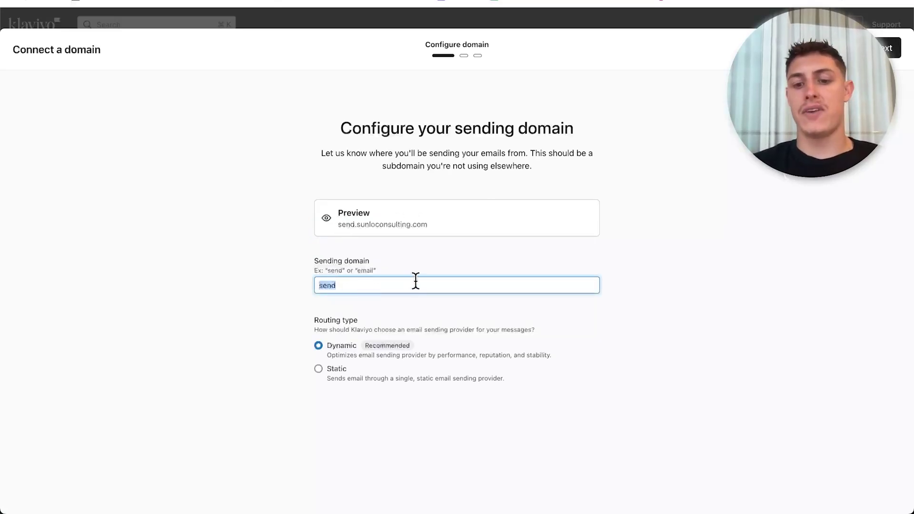
pyautogui.write('info')
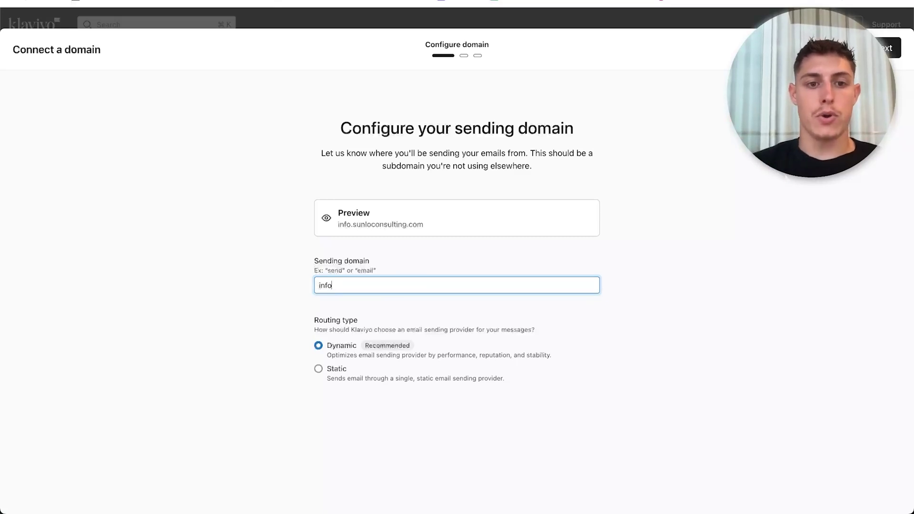
pyautogui.click(262, 346)
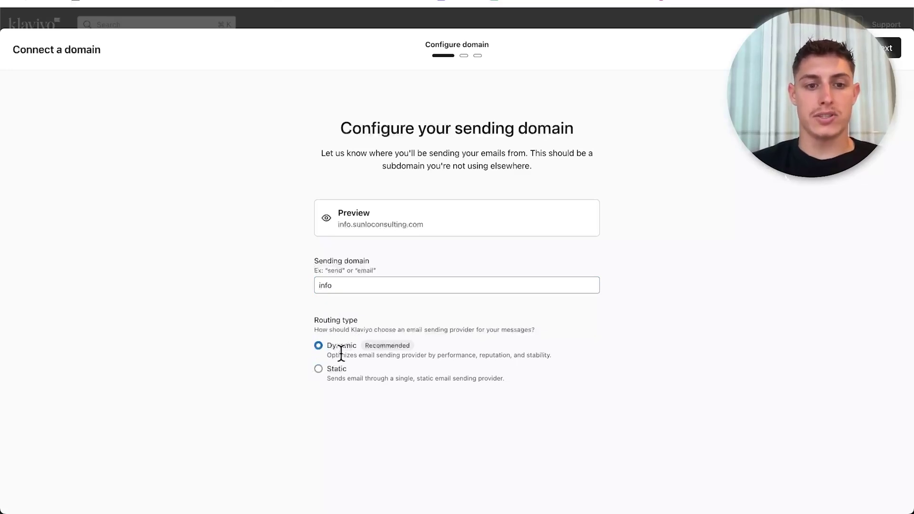
pyautogui.moveTo(339, 355); pyautogui.dragTo(505, 354)
pyautogui.click(392, 387)
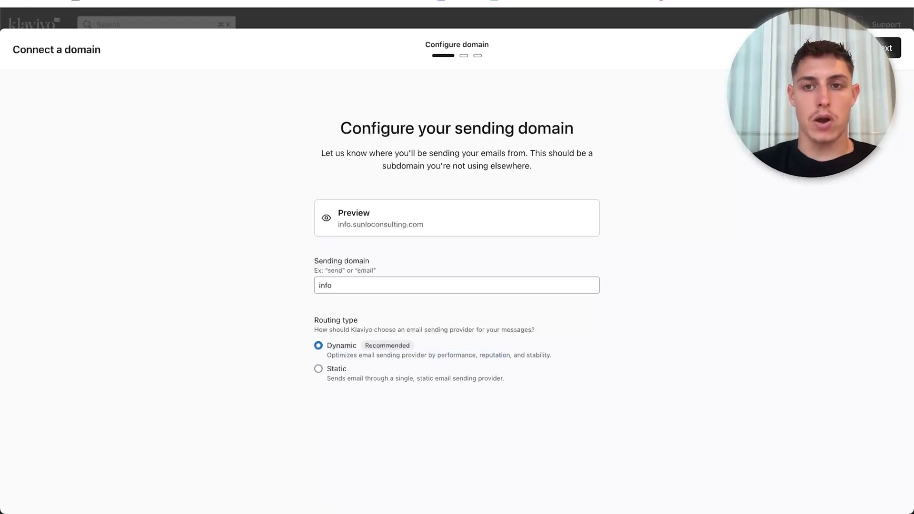
pyautogui.click(894, 48)
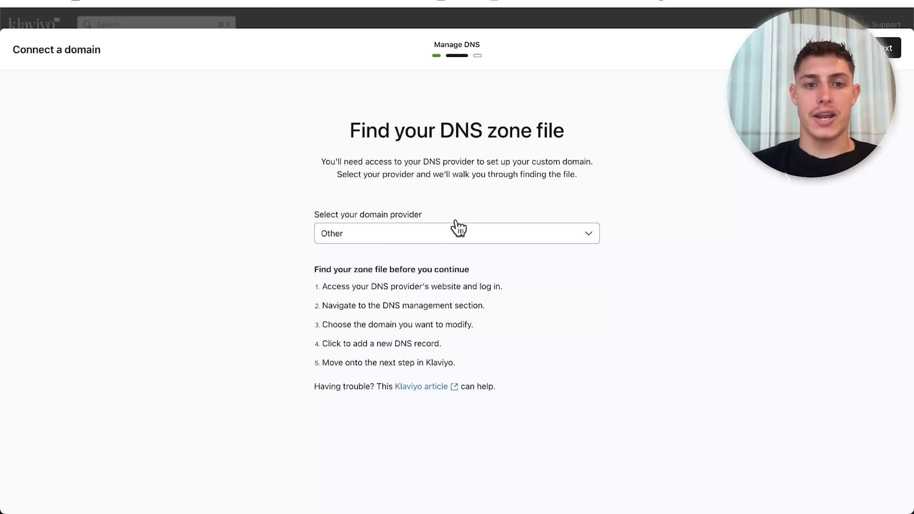
# Step: Try Shopify as the domain provider, choose Other instead, and proceed to the DNS records to add
pyautogui.click(438, 235)
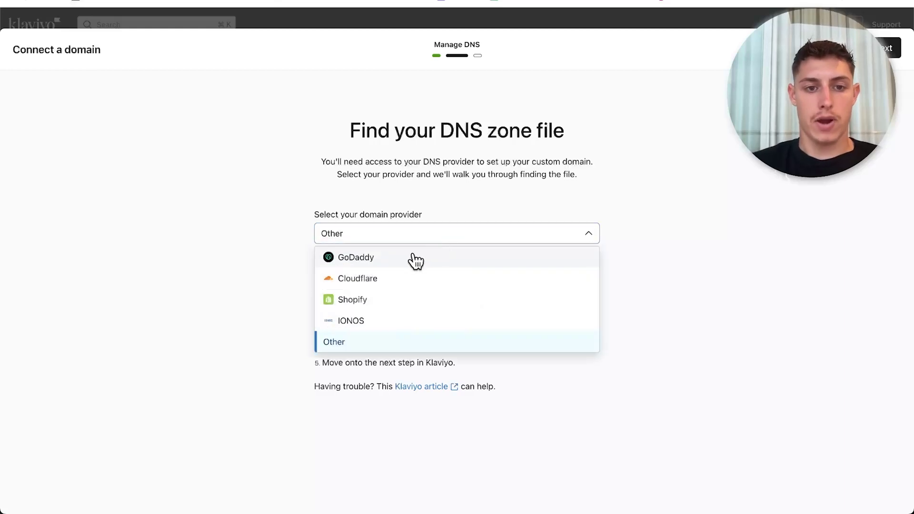
pyautogui.click(371, 300)
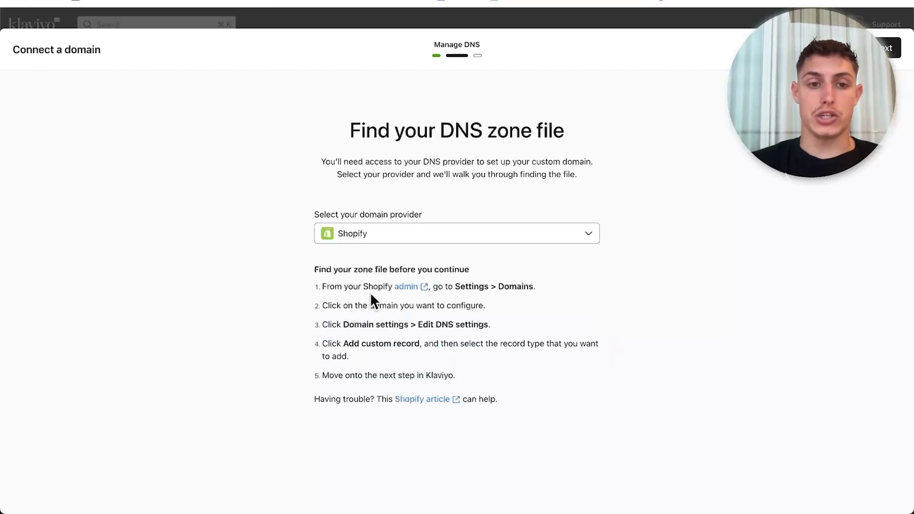
pyautogui.click(386, 241)
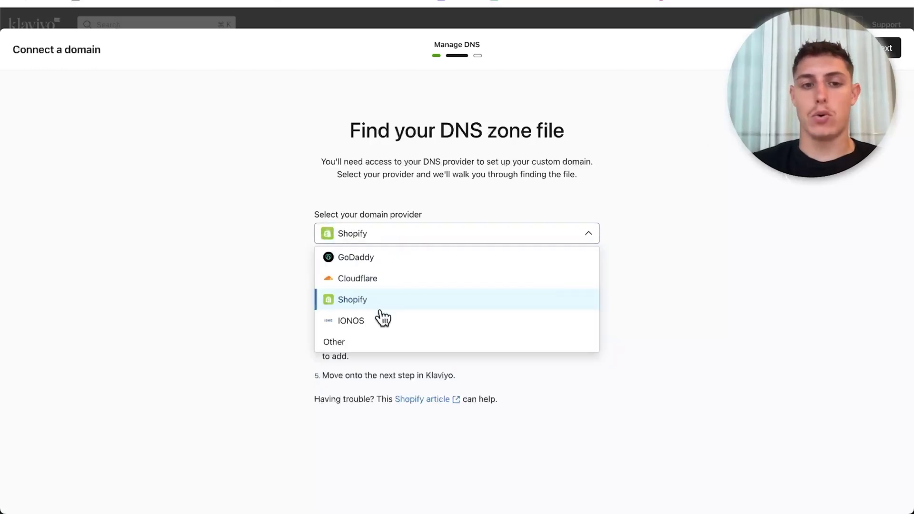
pyautogui.click(370, 342)
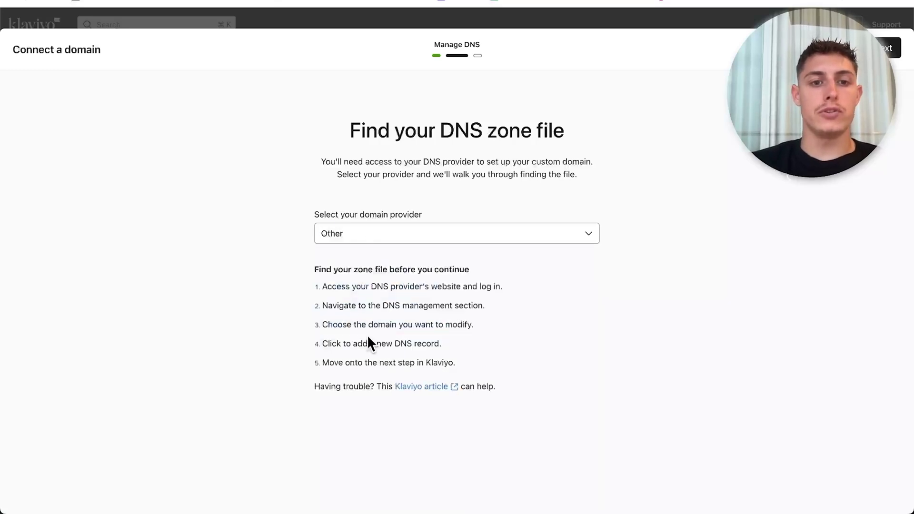
pyautogui.click(887, 52)
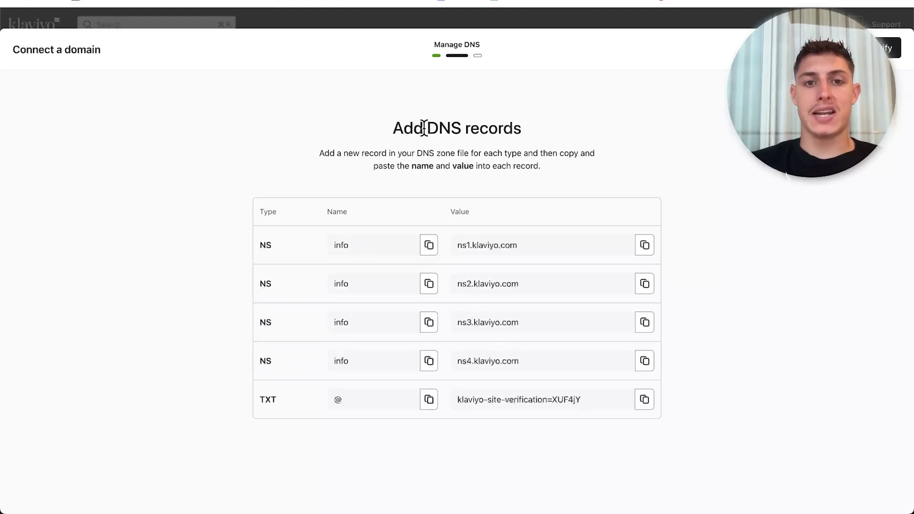
pyautogui.moveTo(421, 129); pyautogui.dragTo(546, 130)
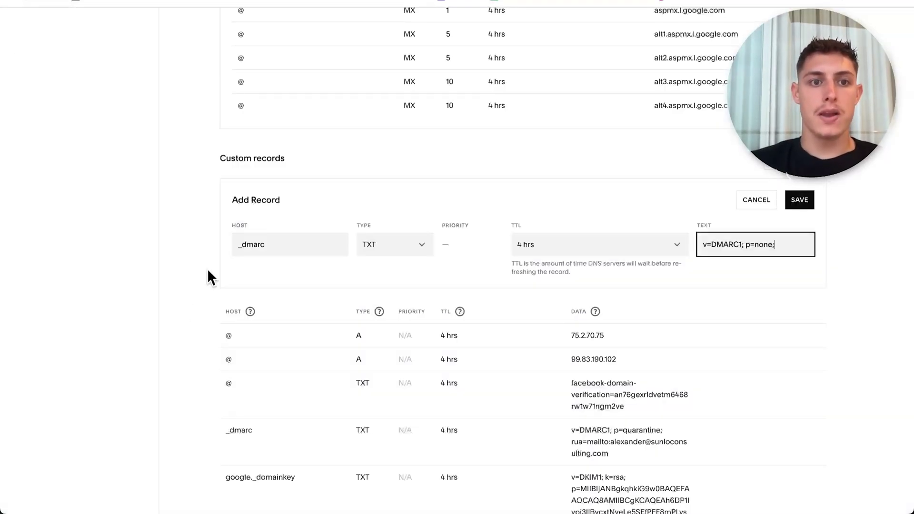
# Step: Start a new custom record in the Squarespace DNS settings, using the record name "info" copied from Klaviyo as its host
pyautogui.scroll(7, 208, 269)
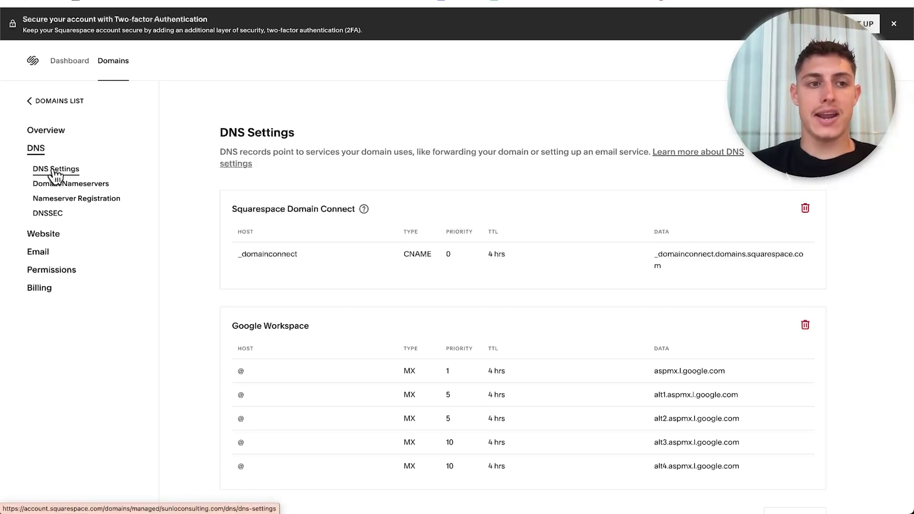
pyautogui.scroll(-9, 330, 181)
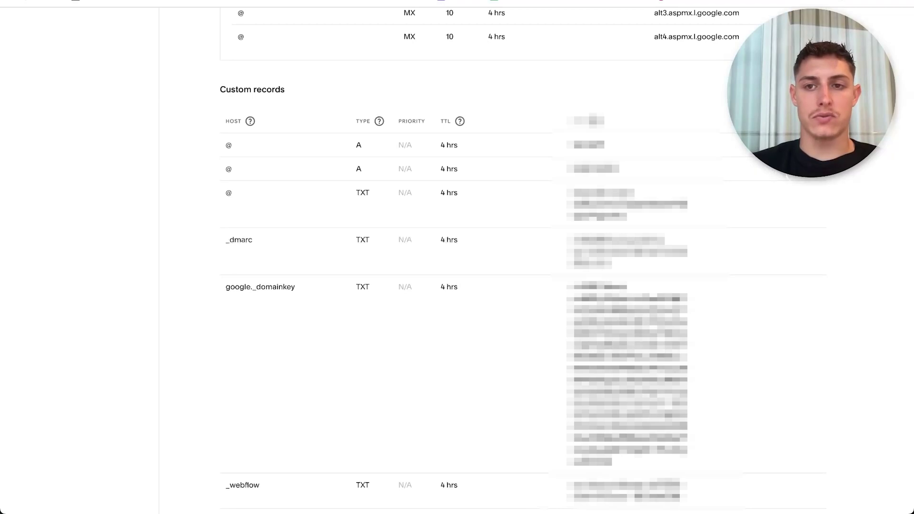
pyautogui.click(804, 90)
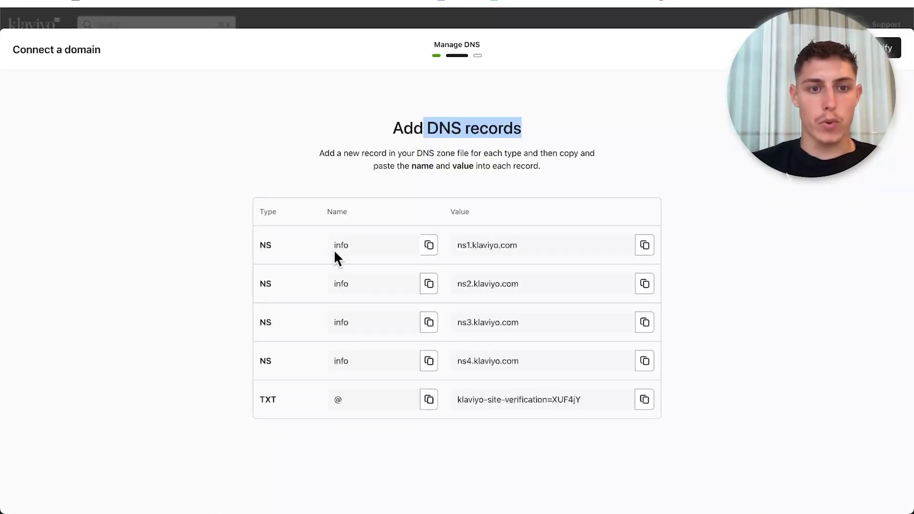
pyautogui.doubleClick(343, 246)
pyautogui.click(428, 252)
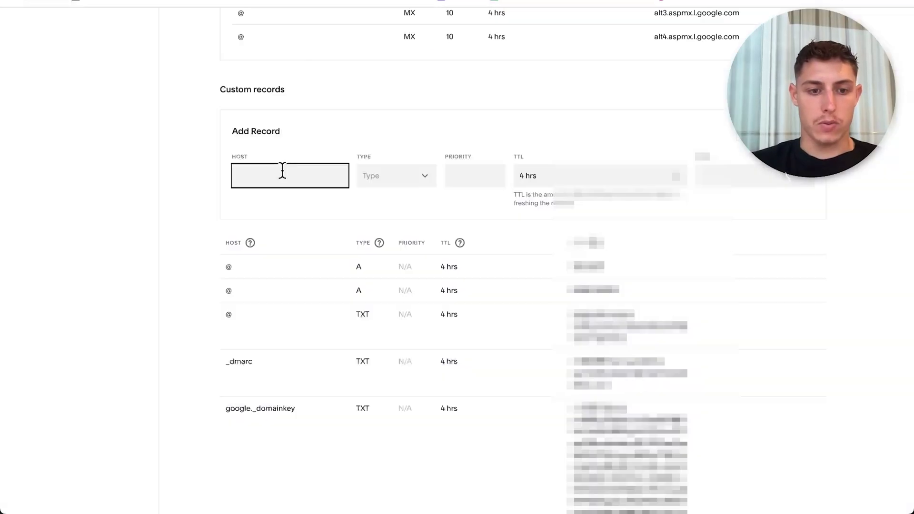
pyautogui.press('super+v')
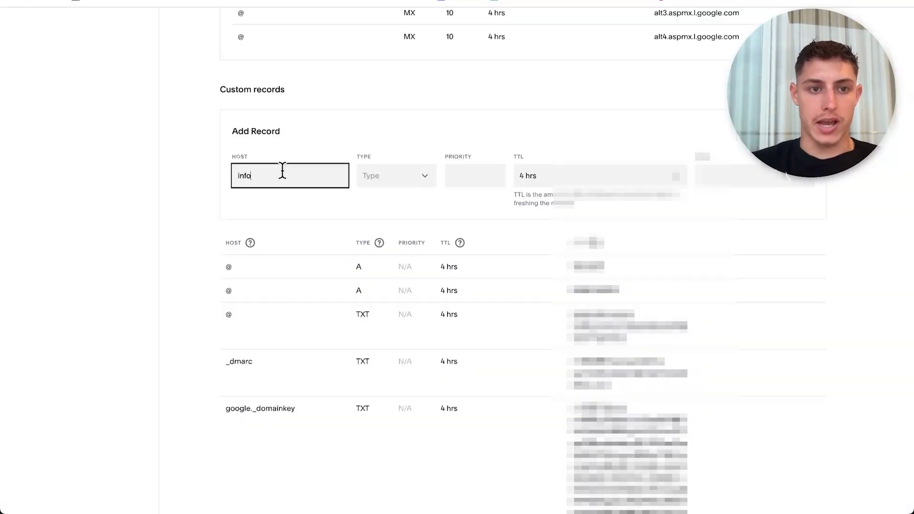
# Step: Set the new record's type to NS and its nameserver to ns1.klaviyo.com, copied from Klaviyo
pyautogui.click(390, 184)
pyautogui.click(374, 339)
pyautogui.click(371, 184)
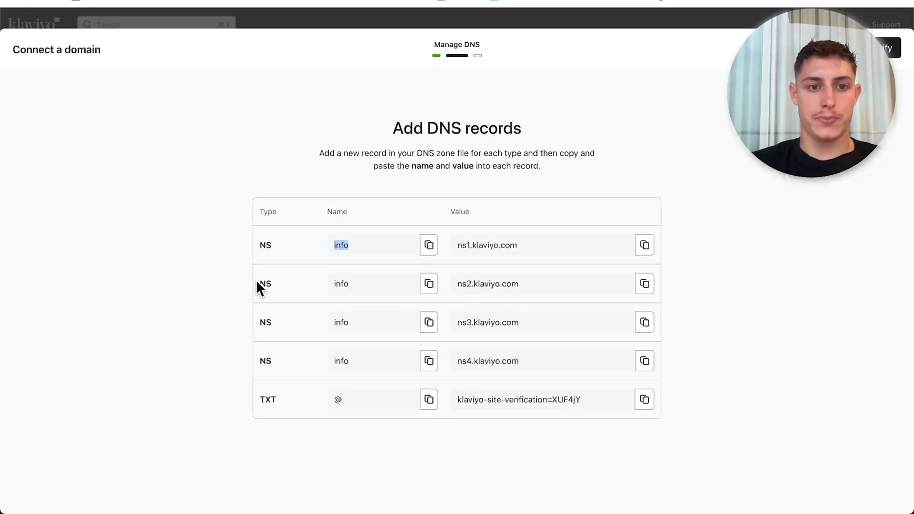
pyautogui.click(271, 245)
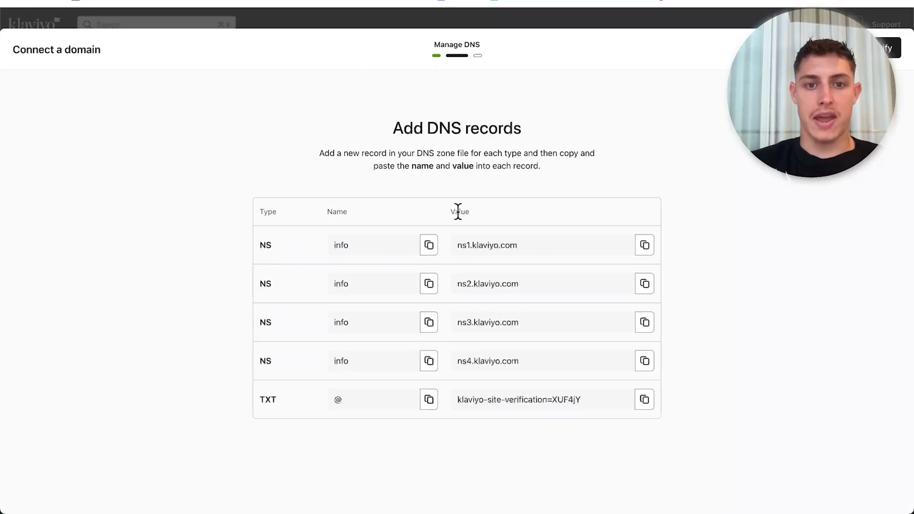
pyautogui.click(643, 247)
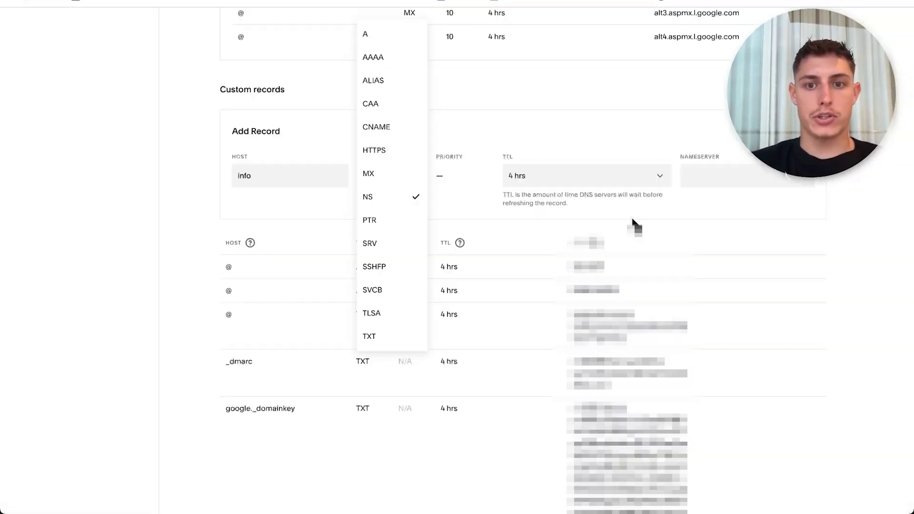
pyautogui.click(660, 210)
pyautogui.click(706, 177)
pyautogui.press('super+v')
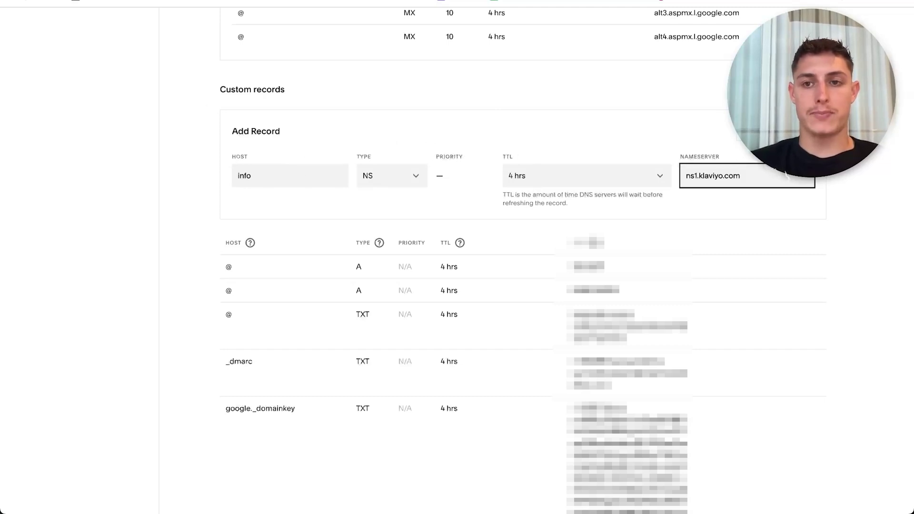
# Step: Check the last record's type in Klaviyo and change the new Squarespace record's type to TXT
pyautogui.hotkey('ctrl', 'Tab')
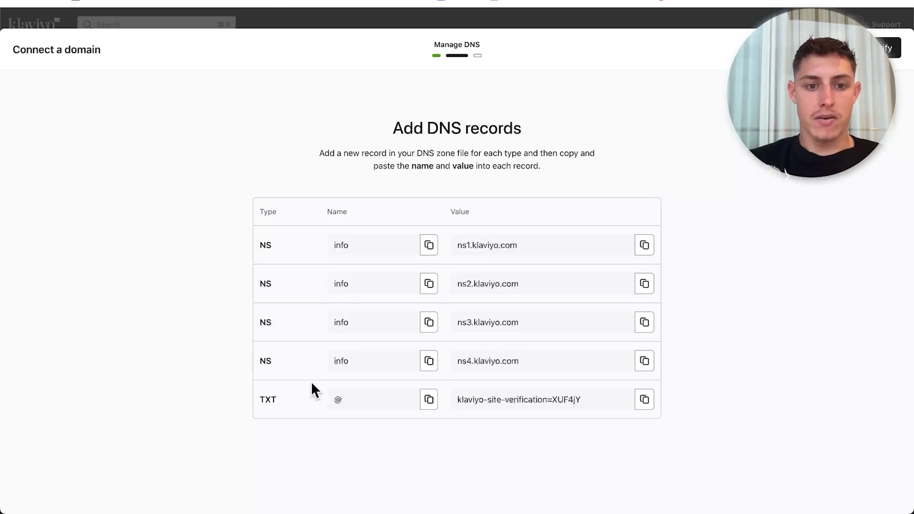
pyautogui.doubleClick(268, 399)
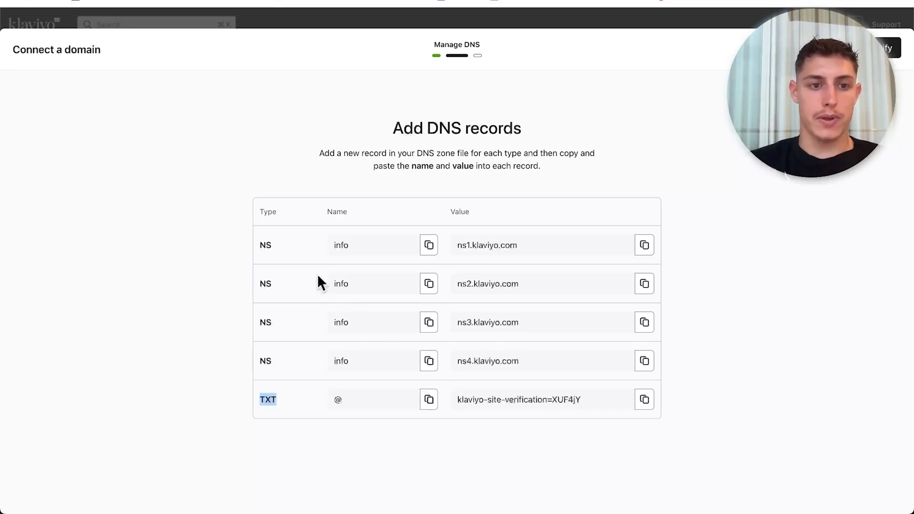
pyautogui.click(348, 4)
pyautogui.click(377, 183)
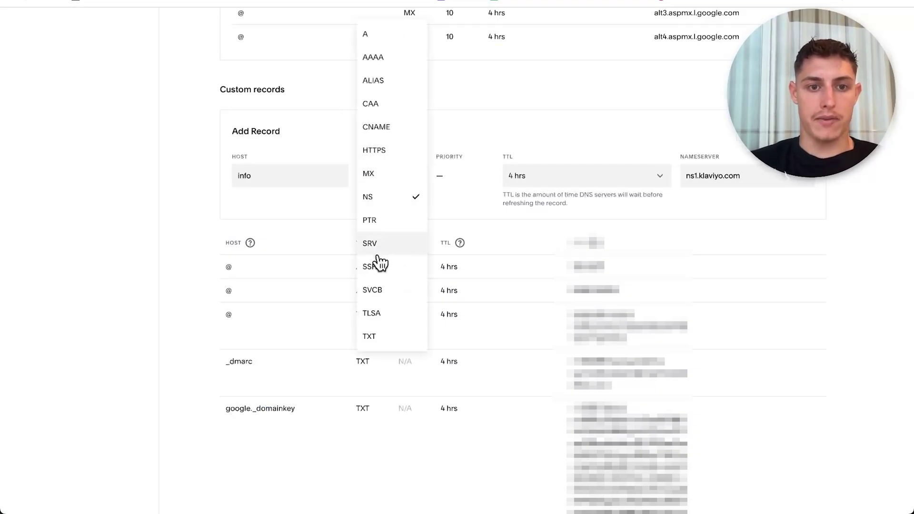
pyautogui.click(373, 336)
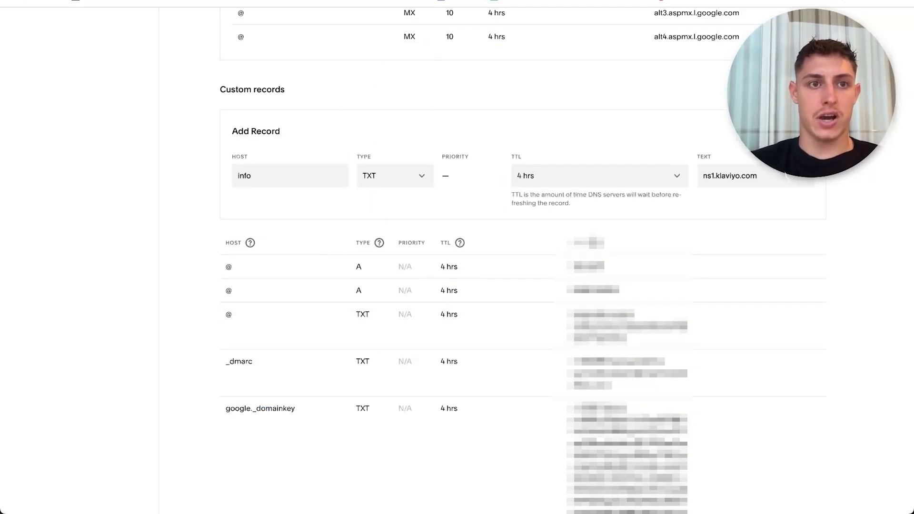
# Step: Set the record's host to @, copied from the TXT record's name in Klaviyo
pyautogui.hotkey('ctrl', 'shift', 'Tab')
pyautogui.click(427, 402)
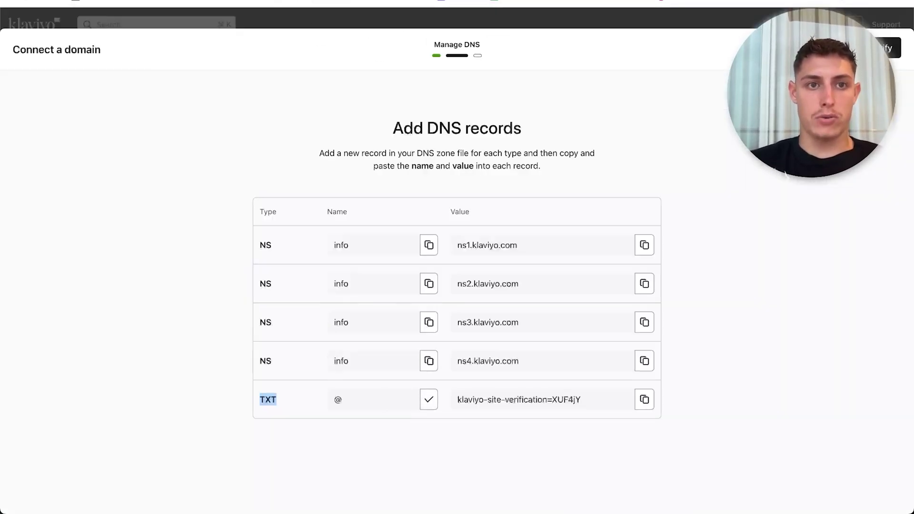
pyautogui.click(303, 2)
pyautogui.doubleClick(244, 175)
pyautogui.hotkey('ctrl', 'v')
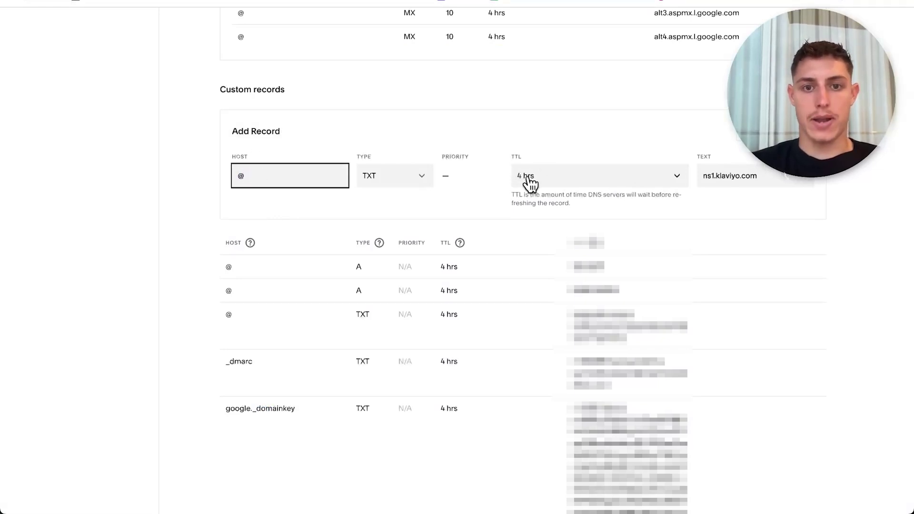
# Step: Replace the record's text with the site verification value copied from Klaviyo, and discard the unsaved record
pyautogui.doubleClick(721, 177)
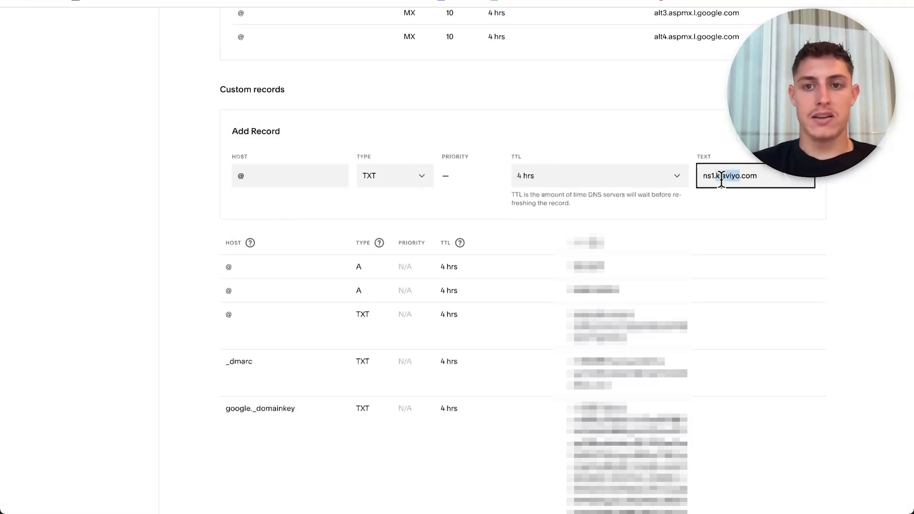
pyautogui.tripleClick(721, 180)
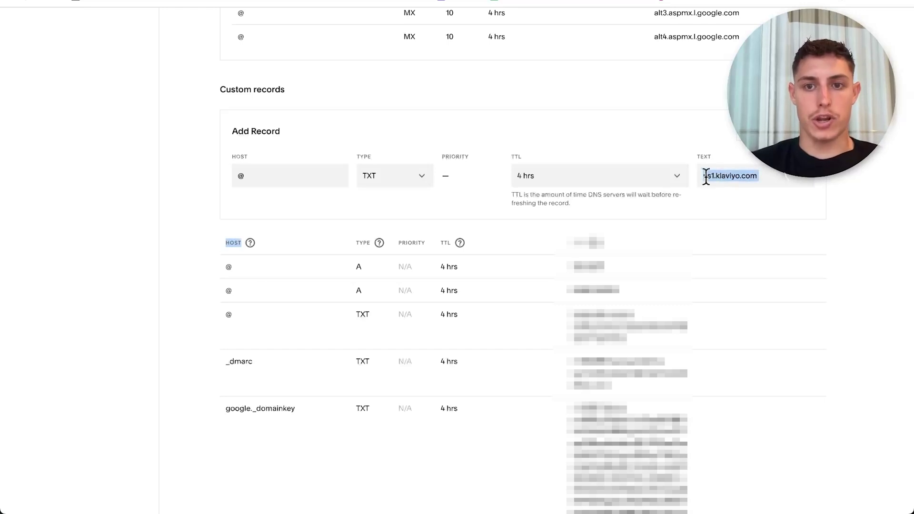
pyautogui.click(286, 4)
pyautogui.click(644, 400)
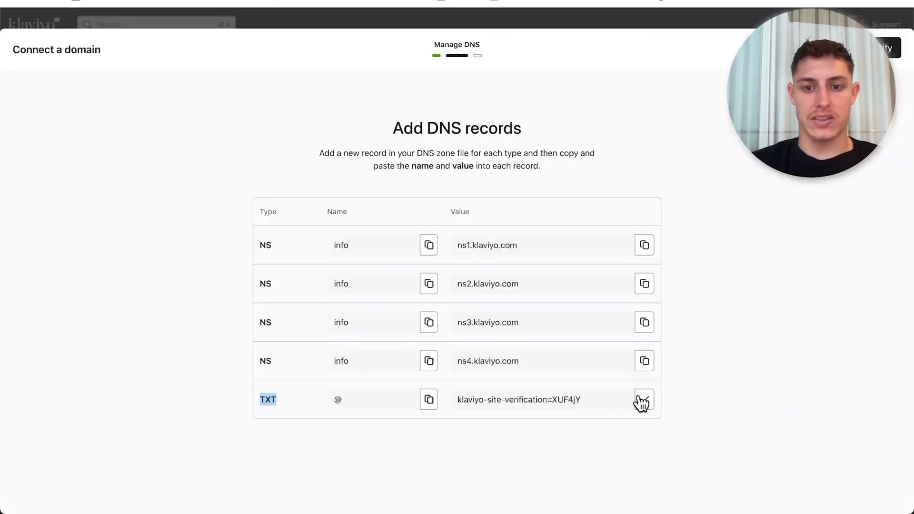
pyautogui.click(392, 4)
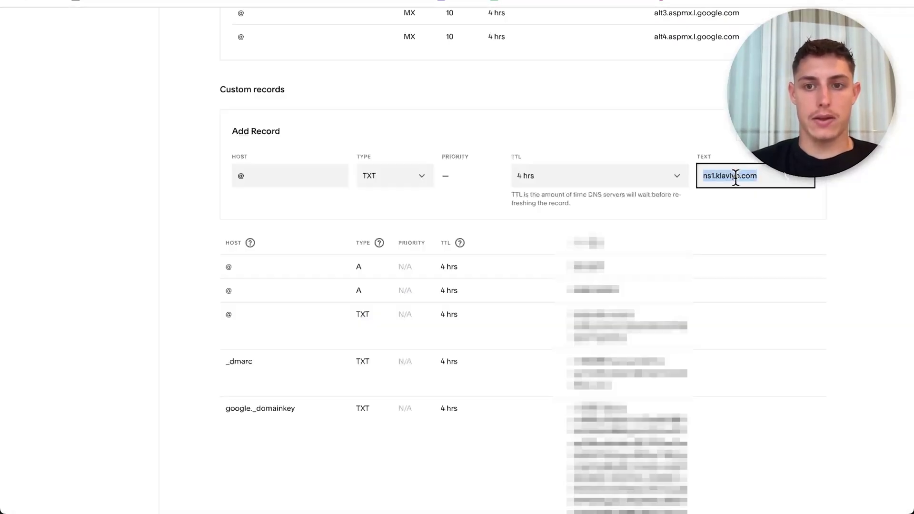
pyautogui.hotkey('ctrl', 'v')
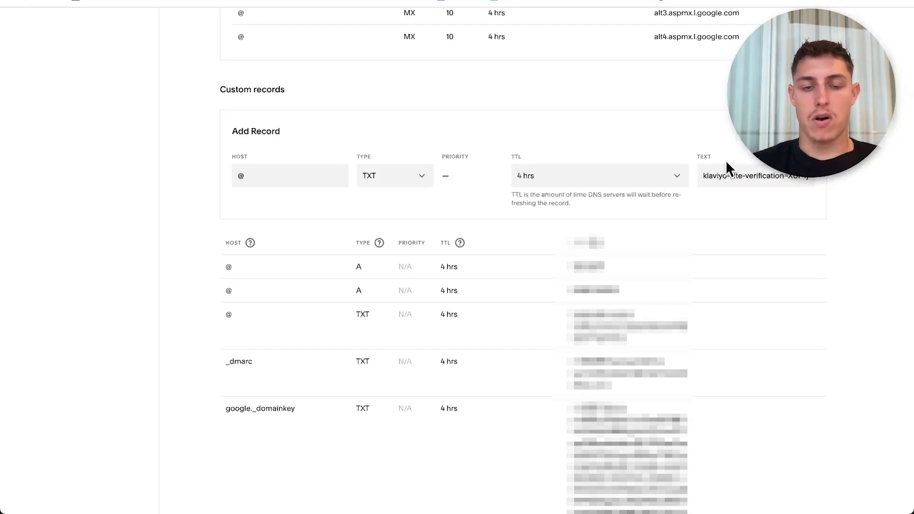
pyautogui.click(745, 151)
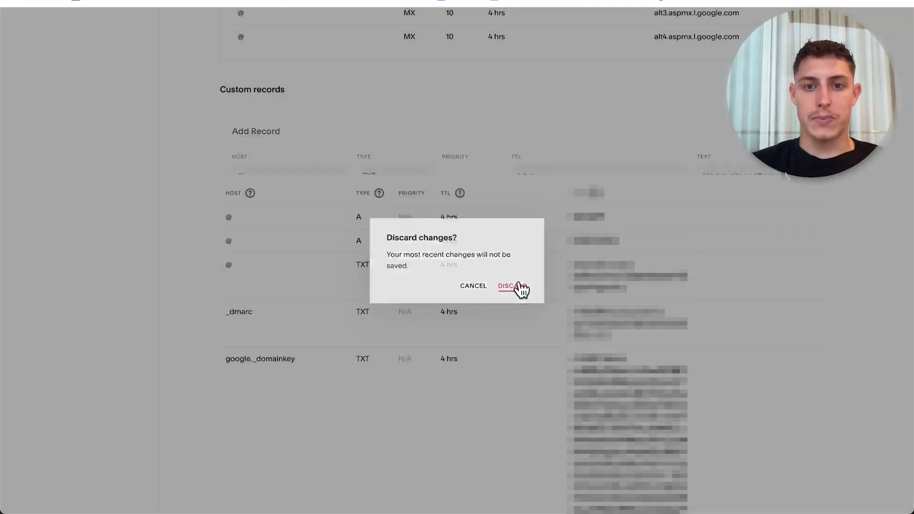
pyautogui.click(521, 287)
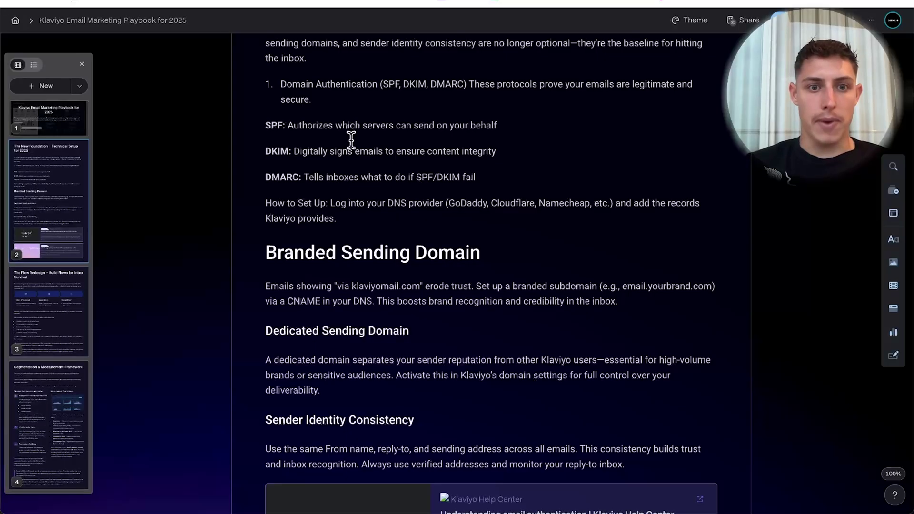
# Step: Copy _dmarc from the Klaviyo playbook into the host of a new Squarespace custom record and set its type to TXT
pyautogui.scroll(1, 372, 162)
pyautogui.moveTo(303, 187); pyautogui.dragTo(462, 187)
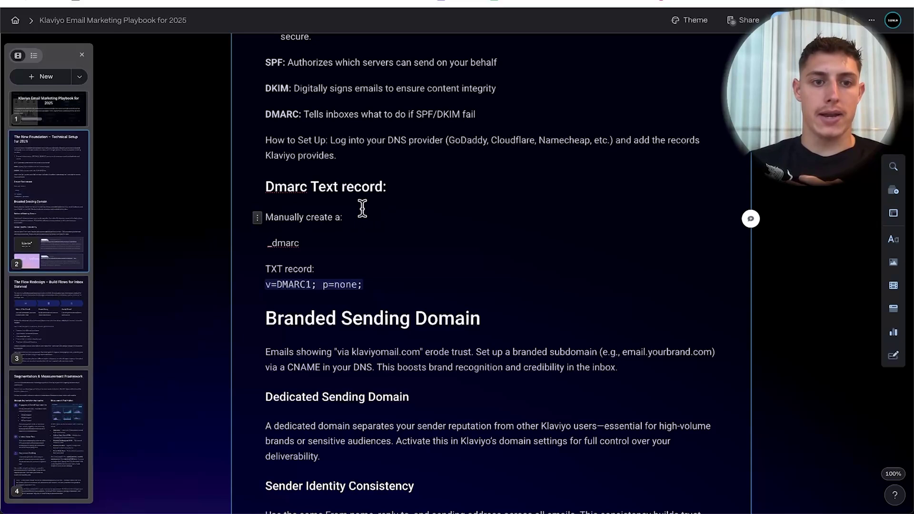
pyautogui.doubleClick(294, 244)
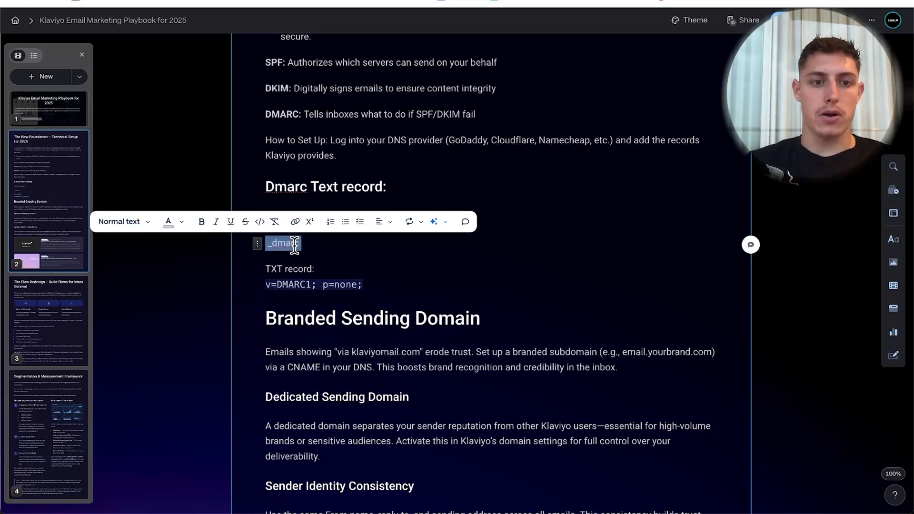
pyautogui.doubleClick(293, 244)
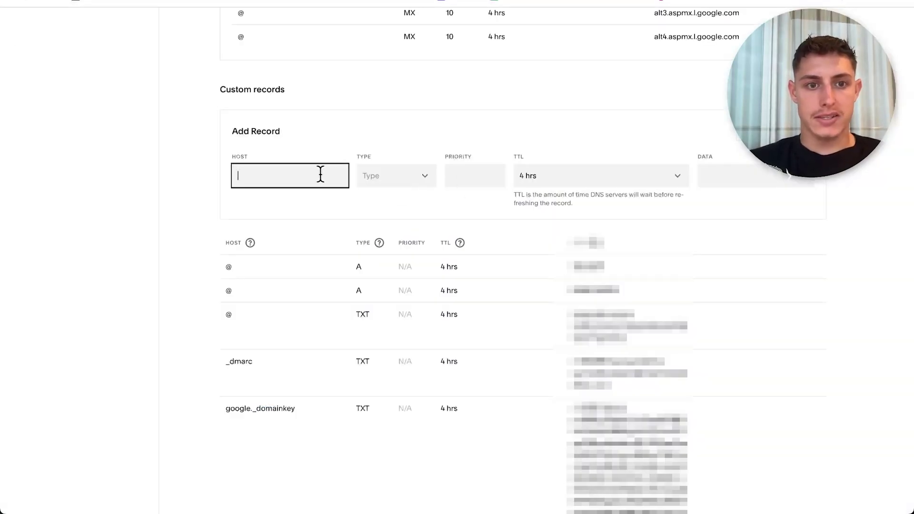
pyautogui.press('super+v')
pyautogui.click(381, 183)
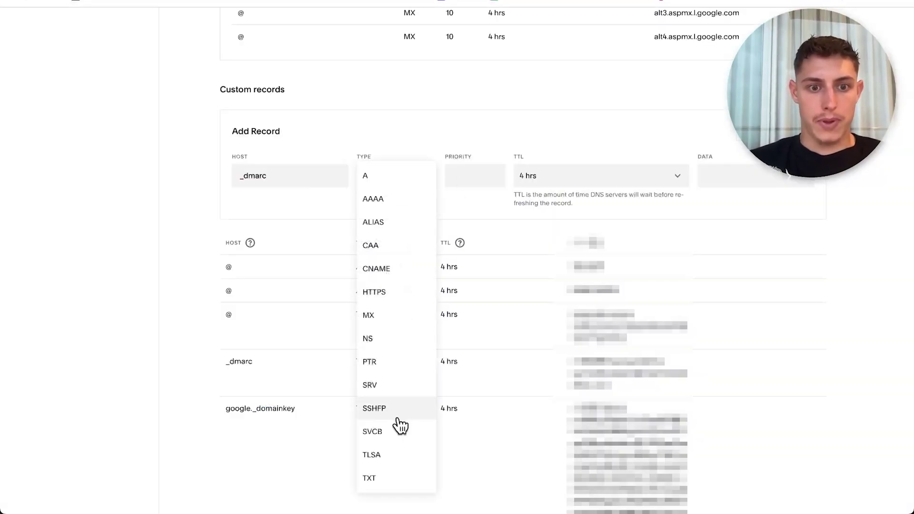
pyautogui.click(369, 478)
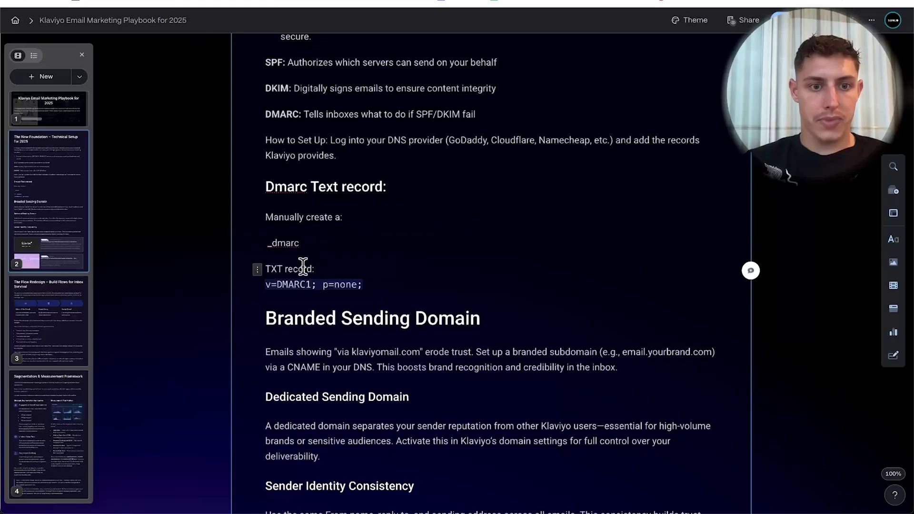
# Step: Copy the TXT value v=DMARC1; p=none; from the playbook for the _dmarc record's text
pyautogui.tripleClick(303, 264)
pyautogui.moveTo(266, 284); pyautogui.dragTo(381, 284)
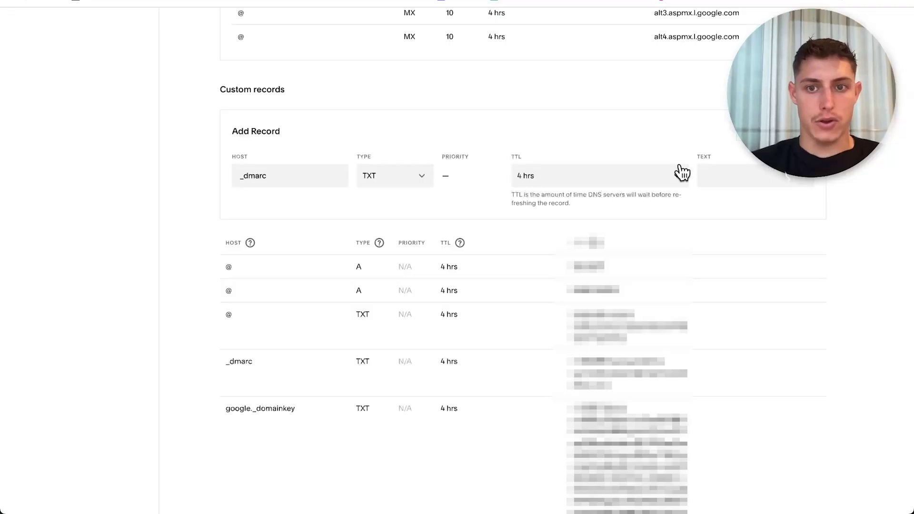
pyautogui.click(712, 176)
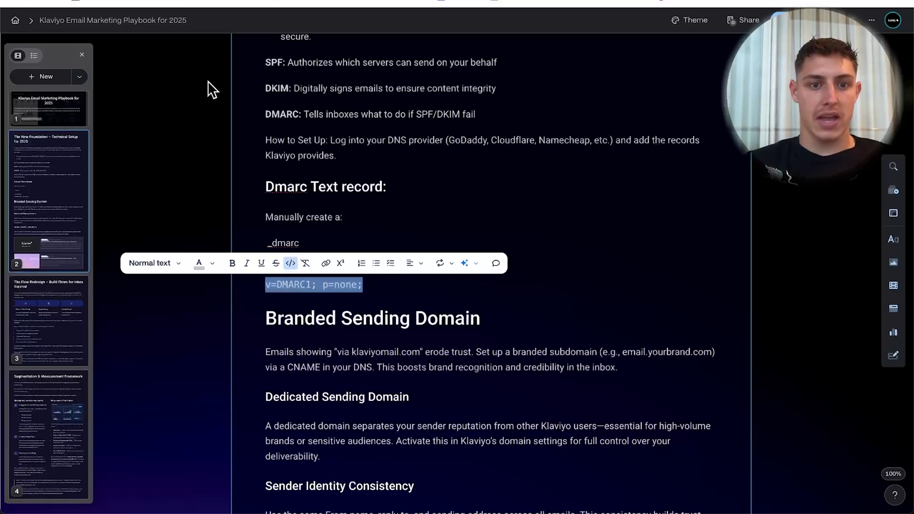
pyautogui.click(347, 290)
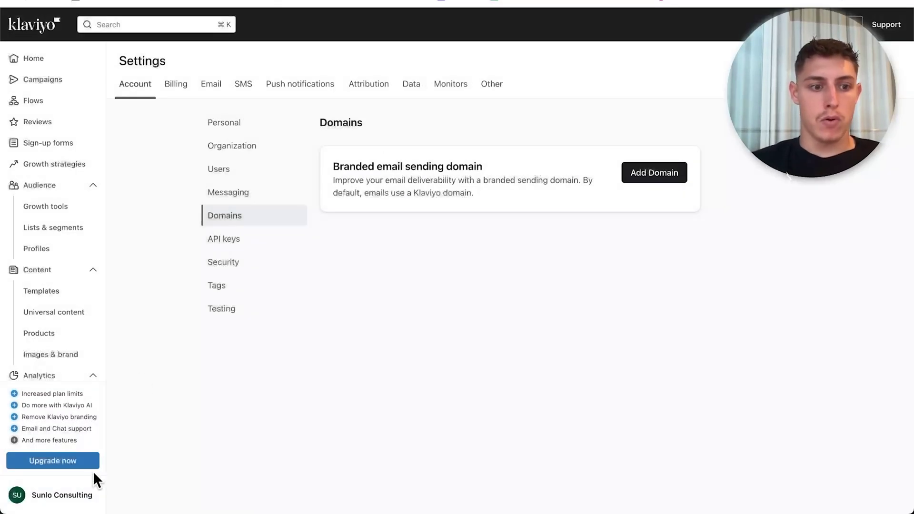
# Step: Switch Klaviyo to the Comfybedss account and open the Domains page of its account settings
pyautogui.click(93, 474)
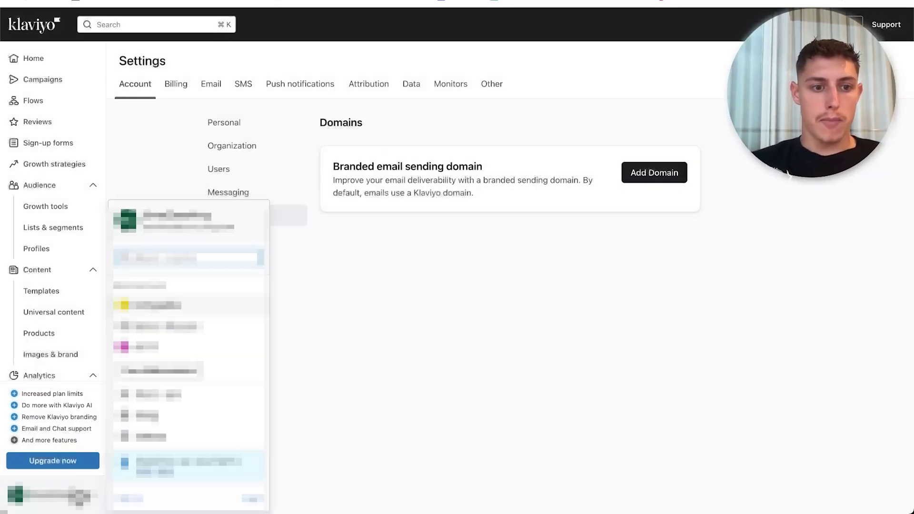
pyautogui.click(184, 305)
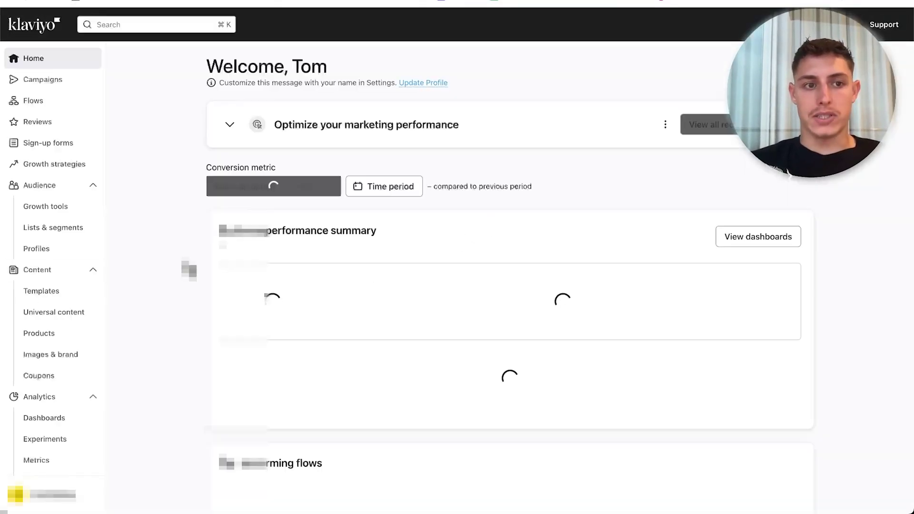
pyautogui.click(52, 493)
pyautogui.click(153, 437)
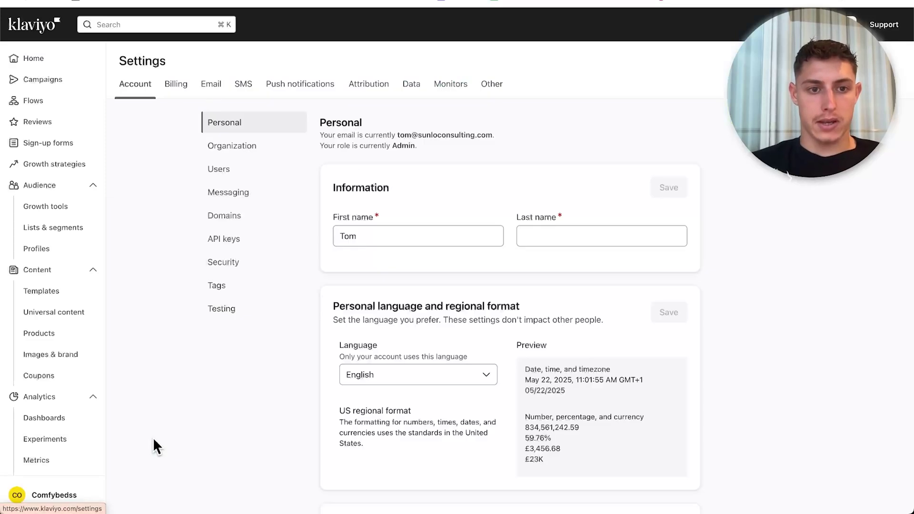
pyautogui.click(235, 221)
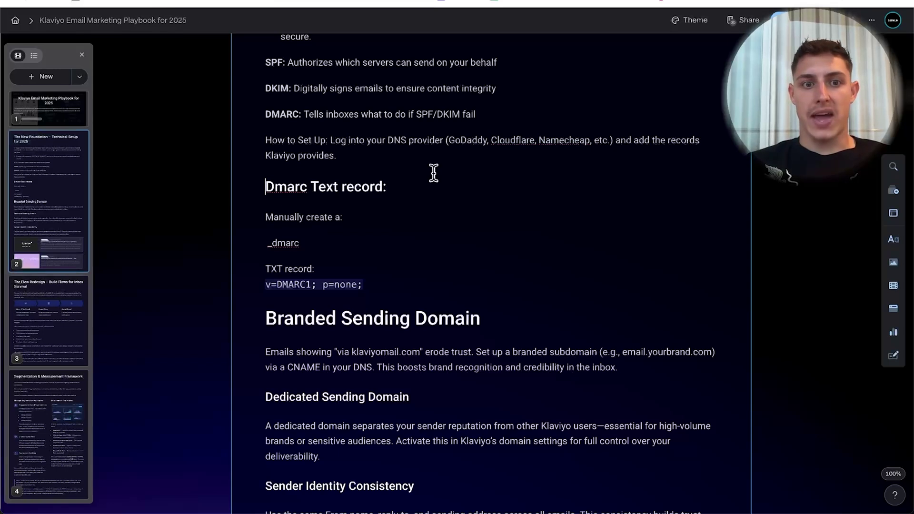
# Step: Review the playbook's technical setup section, covering domain authentication, branded and dedicated sending domains, and sender identity consistency
pyautogui.scroll(1, 433, 173)
pyautogui.scroll(5, 433, 173)
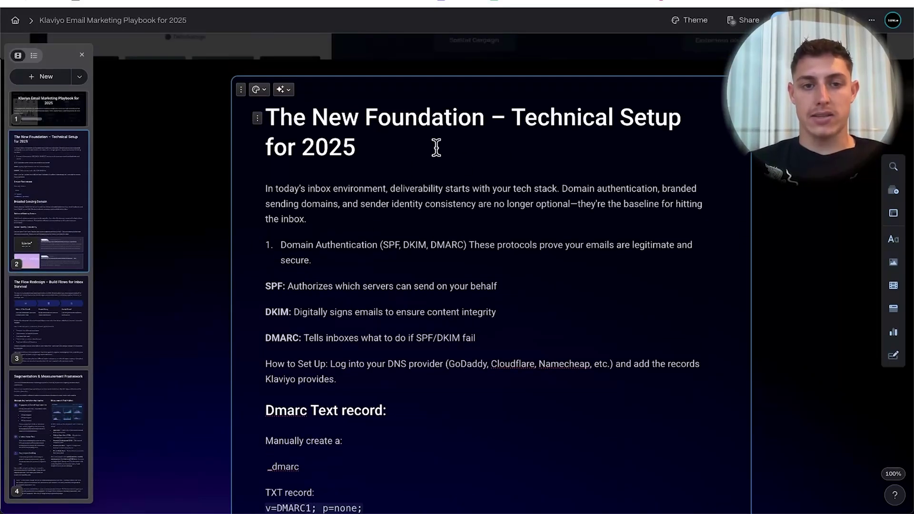
pyautogui.scroll(-10, 545, 157)
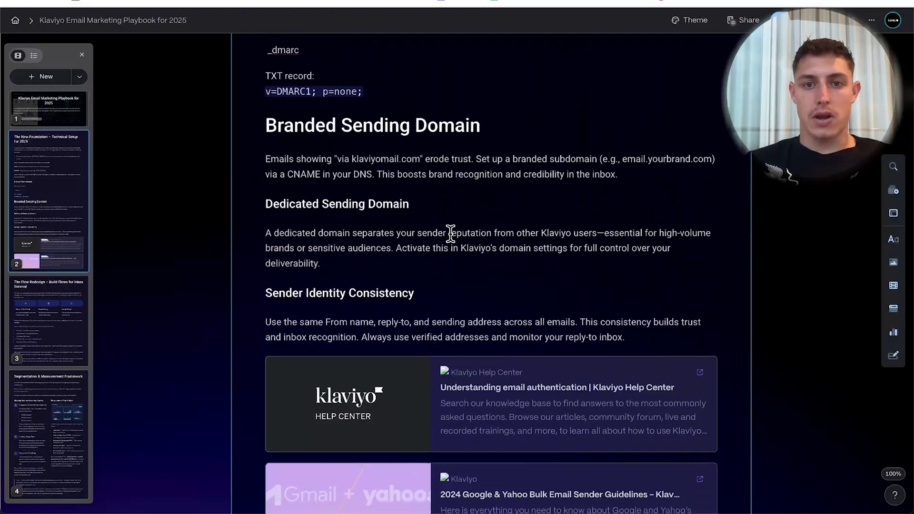
pyautogui.scroll(-1, 450, 235)
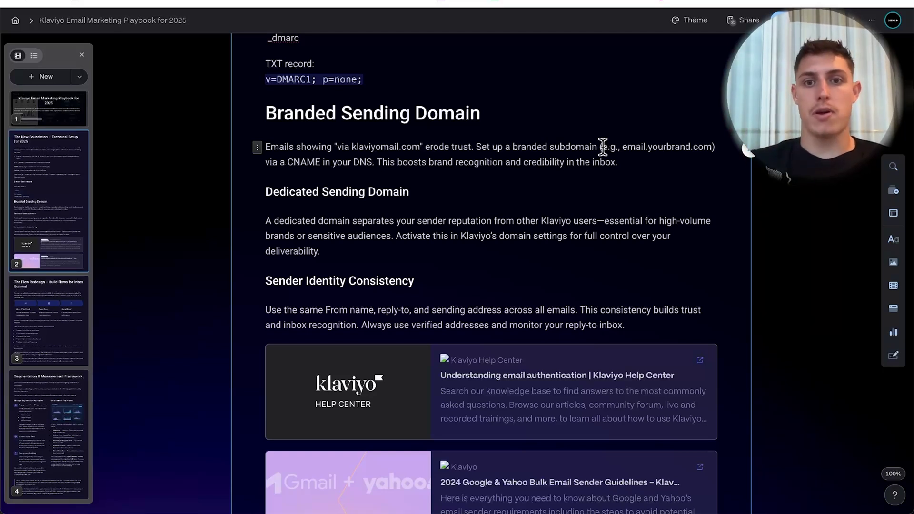
pyautogui.scroll(-5, 603, 147)
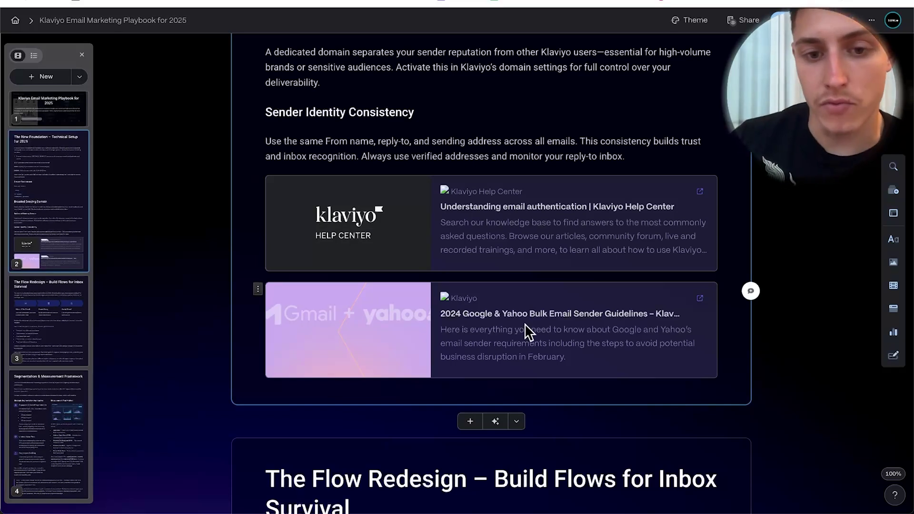
pyautogui.scroll(5, 525, 324)
# Step: Read the playbook's Flow Redesign section, including the three-email sequence and the criteria for conditional splits
pyautogui.scroll(-7, 525, 324)
pyautogui.scroll(-6, 525, 324)
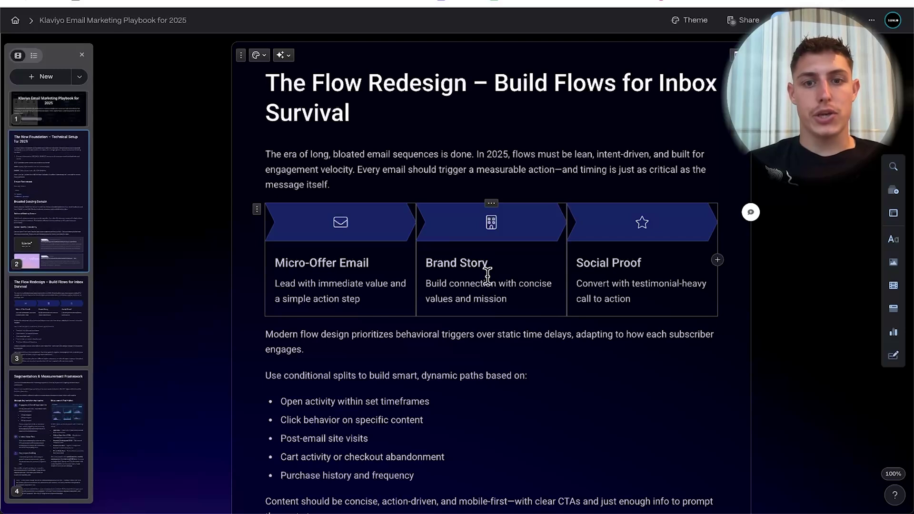
pyautogui.scroll(-1, 489, 276)
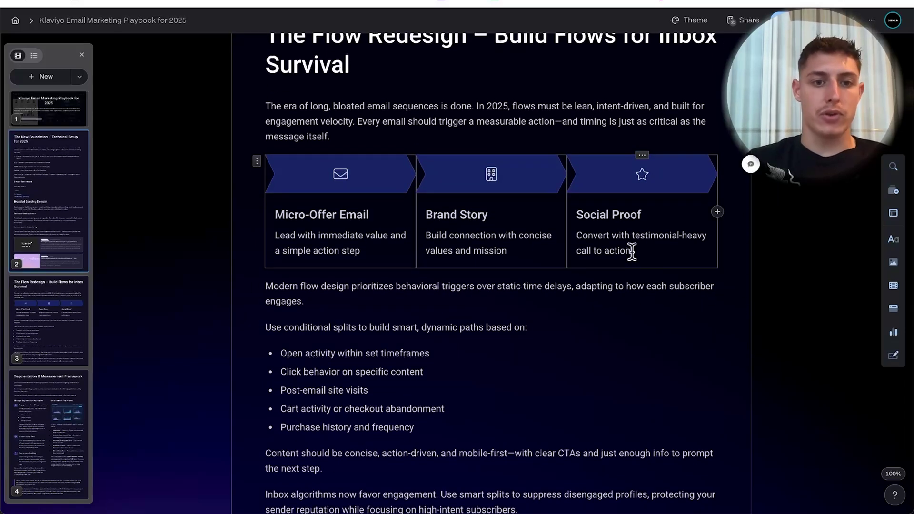
pyautogui.scroll(-1, 505, 349)
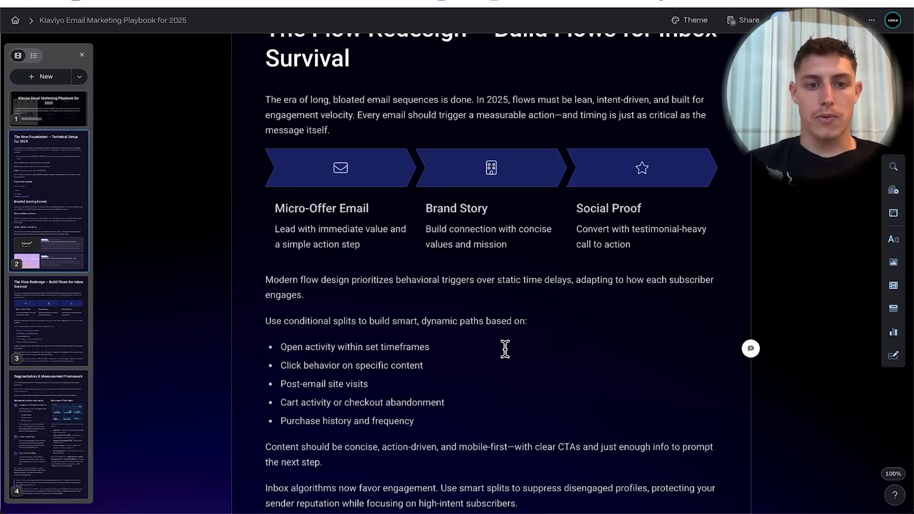
pyautogui.moveTo(375, 294); pyautogui.dragTo(421, 294)
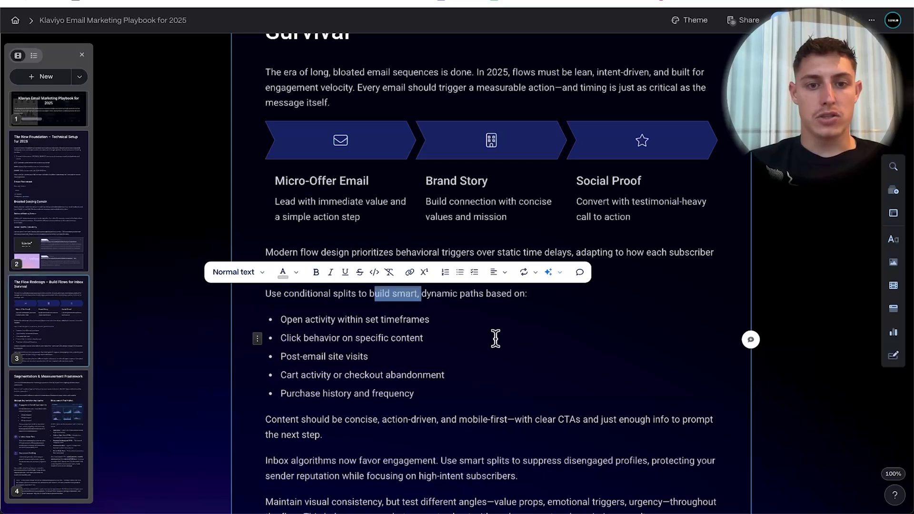
pyautogui.scroll(-1, 494, 339)
pyautogui.click(501, 247)
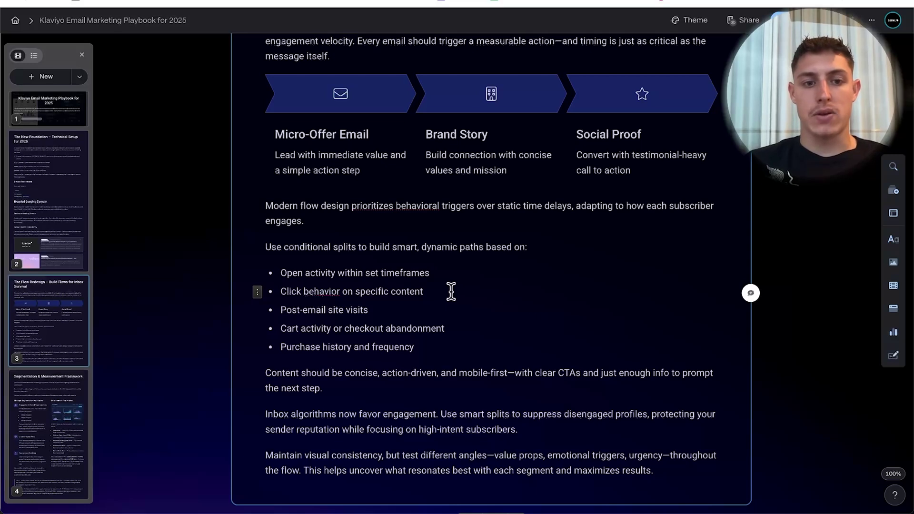
pyautogui.scroll(-1, 326, 269)
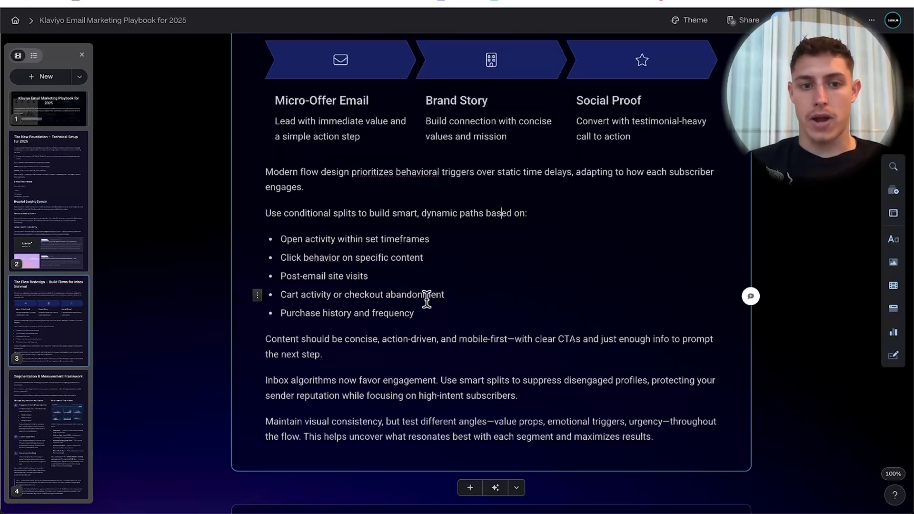
# Step: Switch to the Sunlo Email Workflow diagram and examine the Welcome Series emails under Pre Purchase Flows
pyautogui.scroll(5, 421, 296)
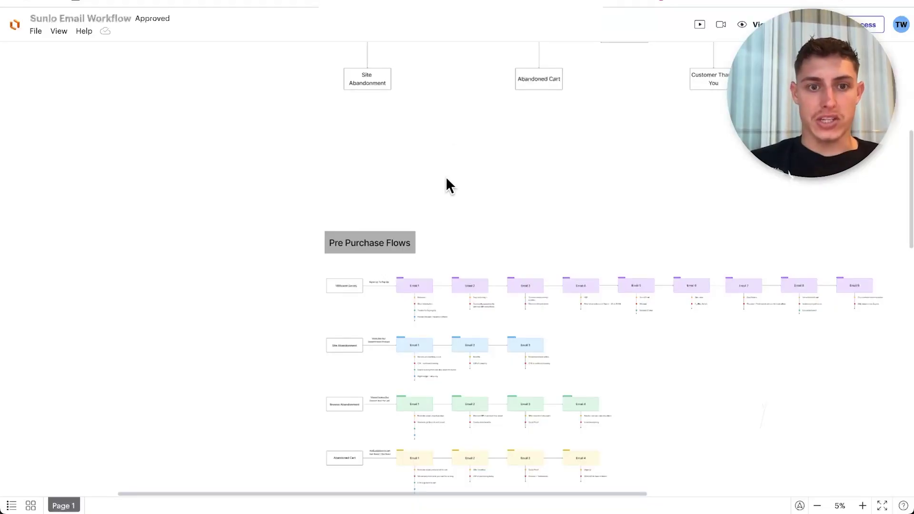
pyautogui.scroll(-5, 447, 174)
pyautogui.scroll(4, 447, 179)
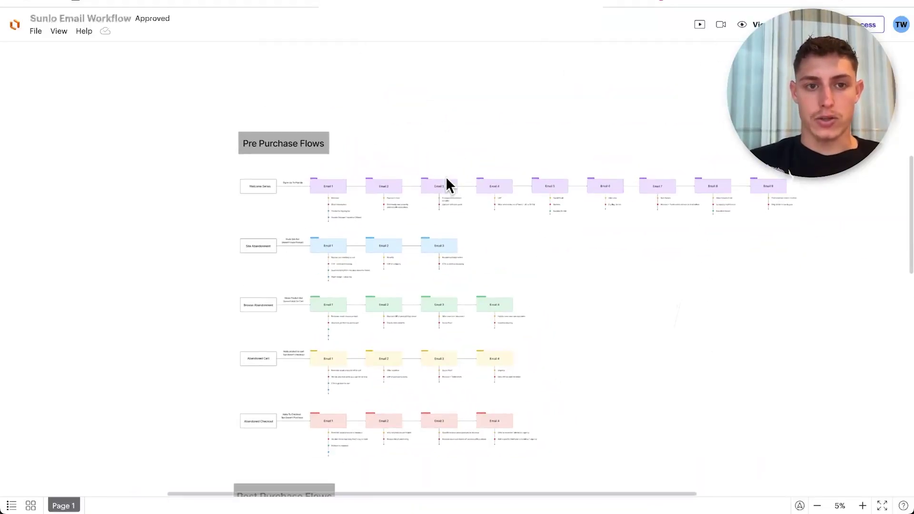
pyautogui.keyDown('ctrl'); pyautogui.scroll(3, 247, 184); pyautogui.keyUp('ctrl')
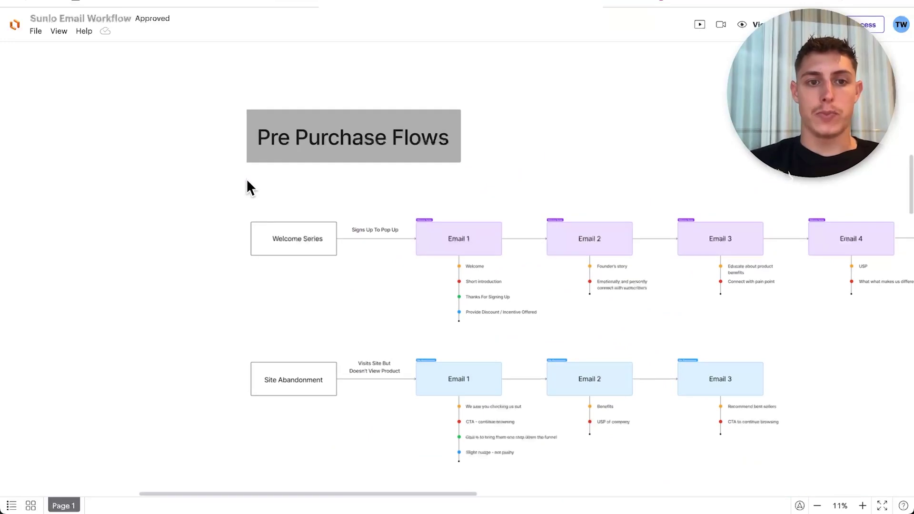
pyautogui.keyDown('ctrl'); pyautogui.scroll(3, 247, 181); pyautogui.keyUp('ctrl')
pyautogui.hscroll(5, 435, 200)
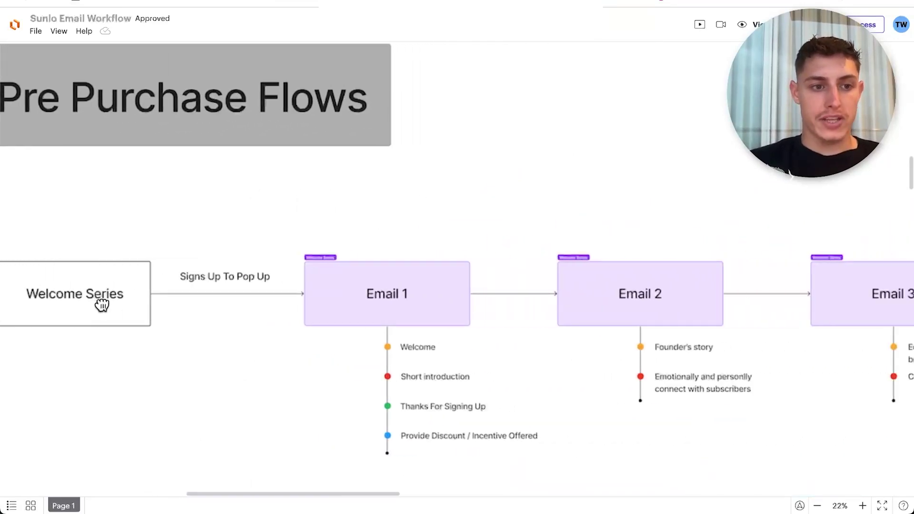
pyautogui.moveTo(98, 304); pyautogui.dragTo(205, 305)
pyautogui.keyDown('ctrl'); pyautogui.scroll(-4, 352, 274); pyautogui.keyUp('ctrl')
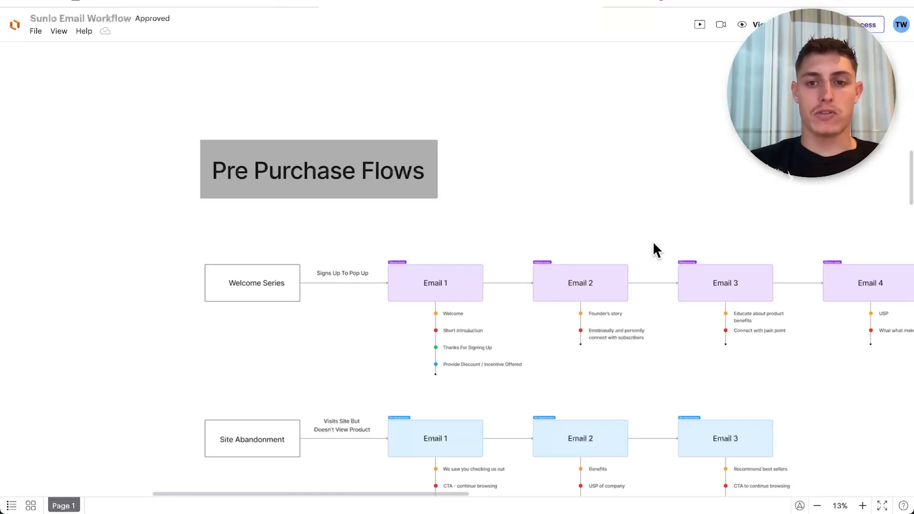
# Step: Review the triggers and emails of the Site Abandonment, Browse Abandonment, Abandoned Cart and Abandoned Checkout flows
pyautogui.scroll(-4, 706, 286)
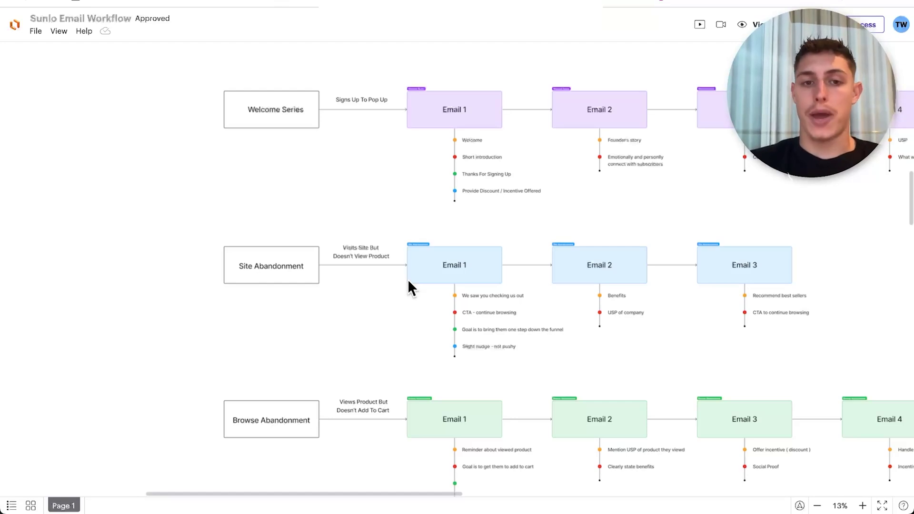
pyautogui.scroll(-4, 273, 243)
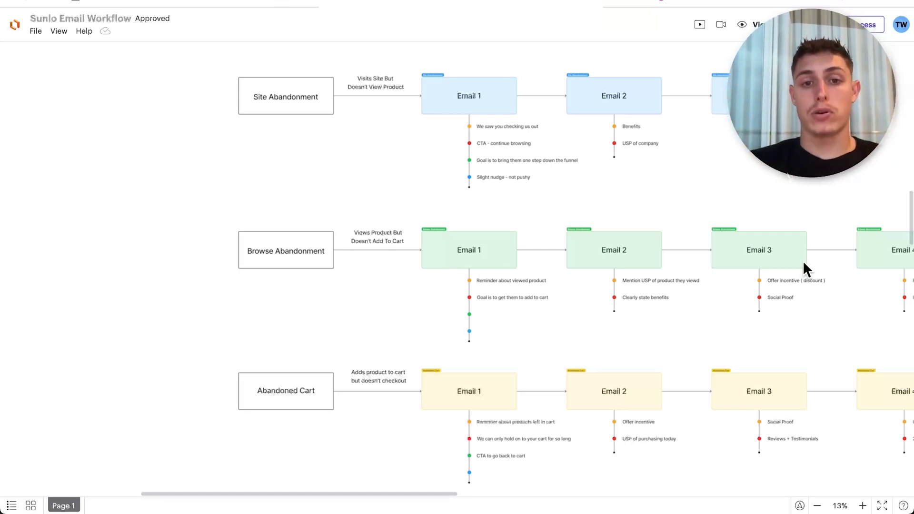
pyautogui.scroll(-1, 669, 259)
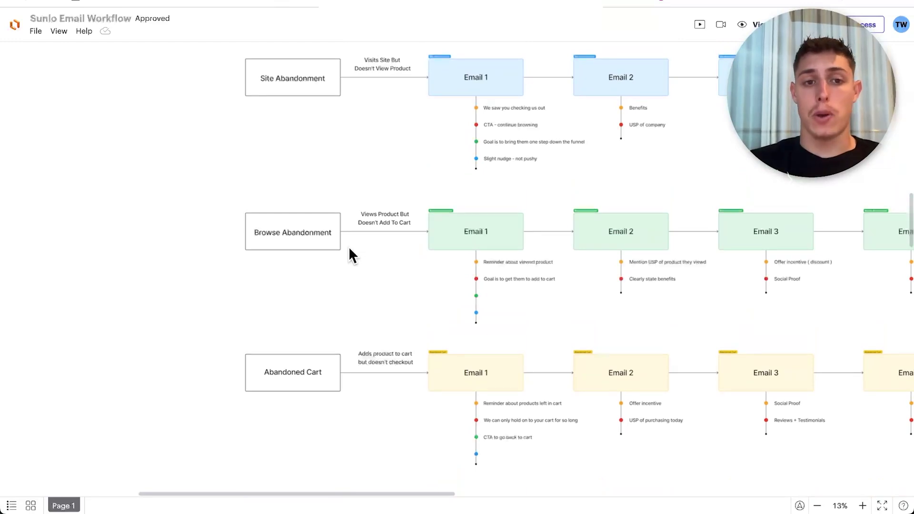
pyautogui.scroll(-5, 350, 248)
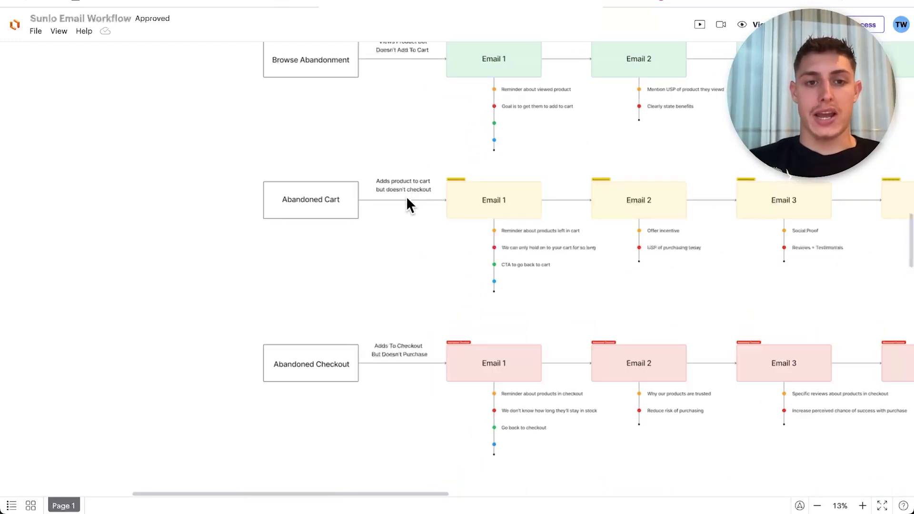
pyautogui.hscroll(-5, 359, 205)
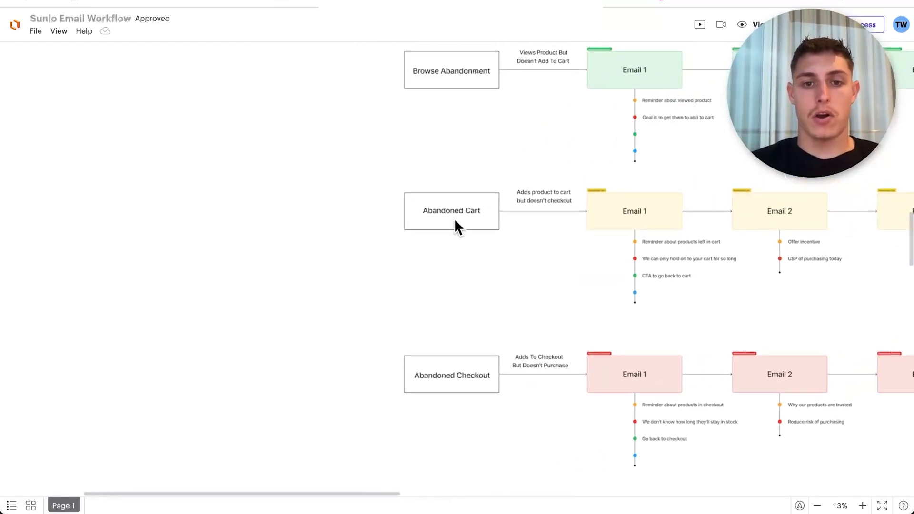
pyautogui.scroll(-5, 454, 218)
pyautogui.scroll(5, 493, 196)
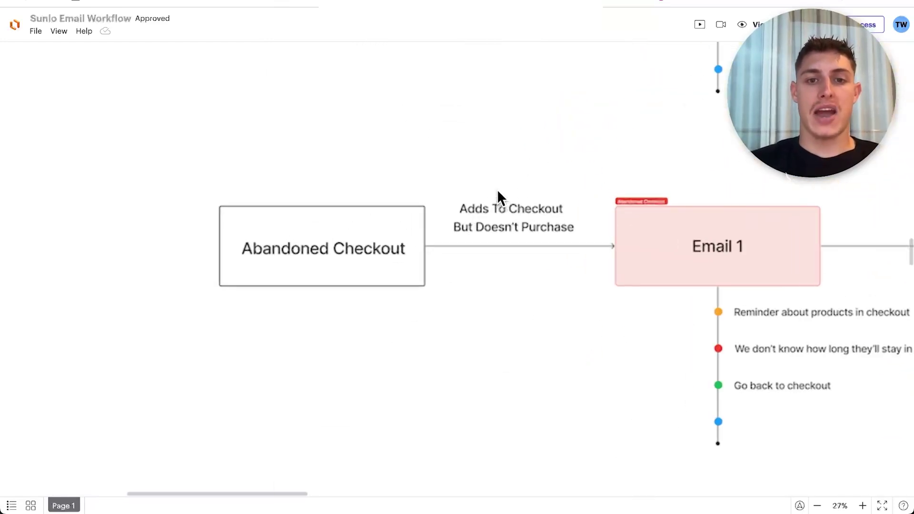
pyautogui.scroll(-10, 501, 227)
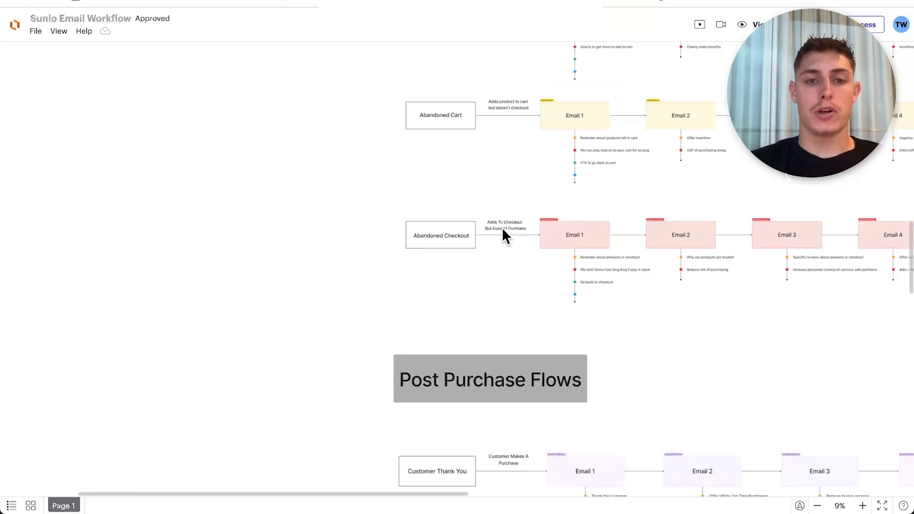
pyautogui.scroll(2, 502, 227)
# Step: Examine the Customer Thank You and Customer Winback flows under Post Purchase Flows
pyautogui.scroll(6, 449, 215)
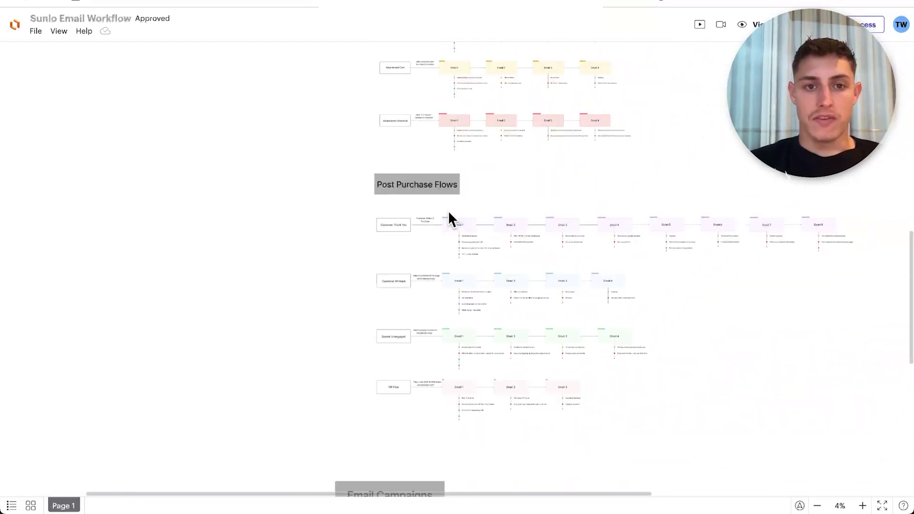
pyautogui.scroll(-2, 448, 211)
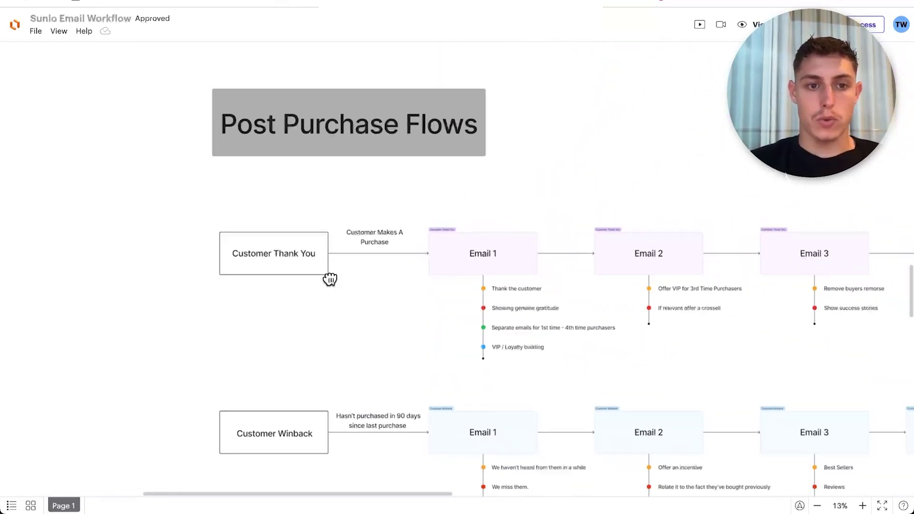
pyautogui.hscroll(-2, 343, 210)
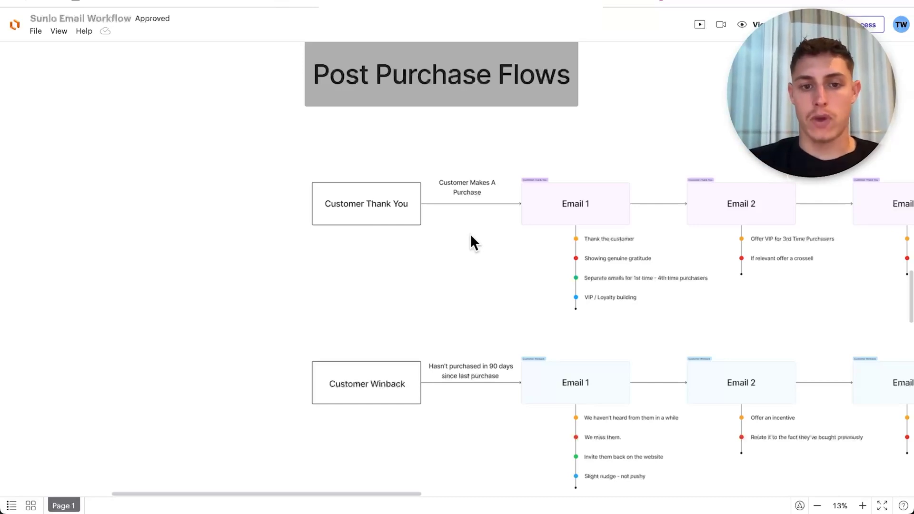
pyautogui.scroll(-2, 387, 298)
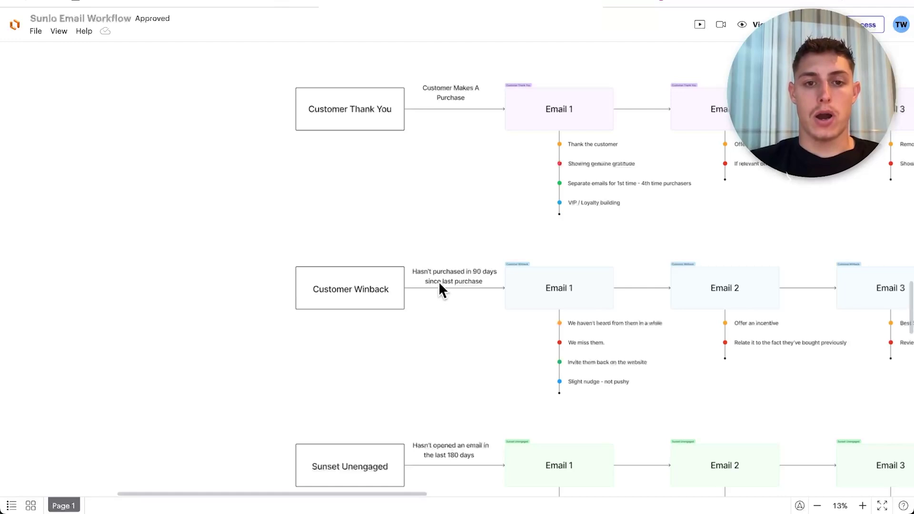
pyautogui.scroll(-3, 438, 281)
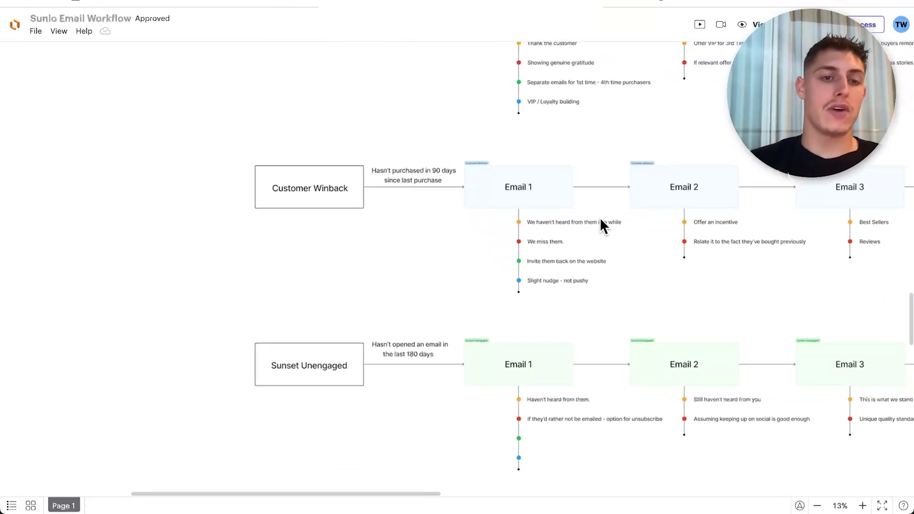
# Step: Examine the Sunset Unengaged and VIP Flow emails, following the Sunset Unengaged sequence through Email 4
pyautogui.scroll(-6, 333, 211)
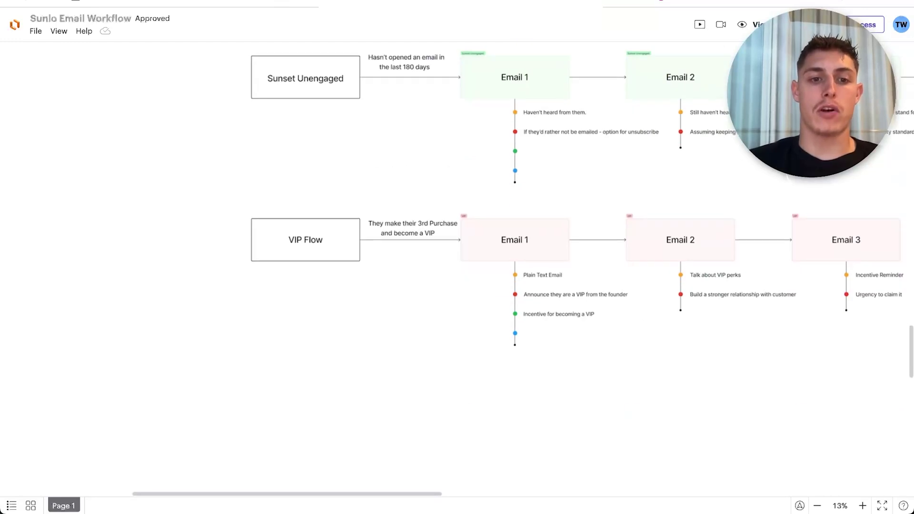
pyautogui.scroll(2, 317, 116)
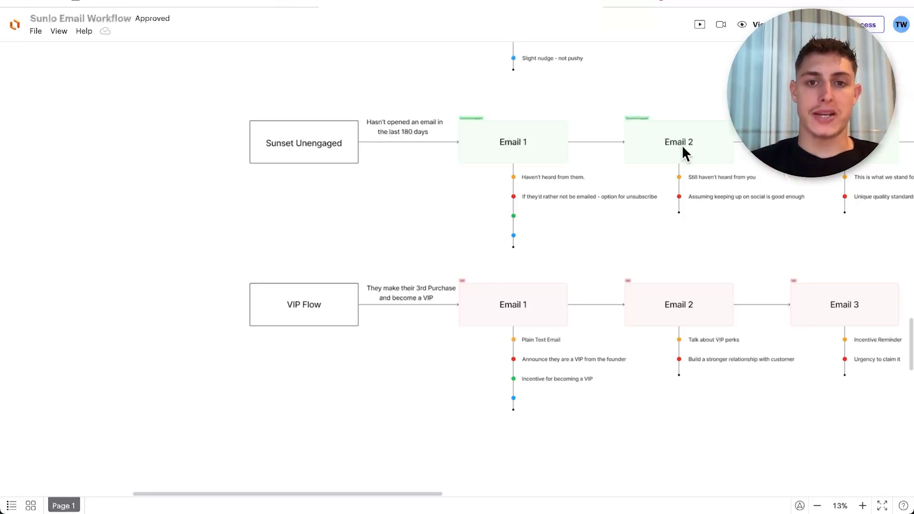
pyautogui.hscroll(6, 681, 144)
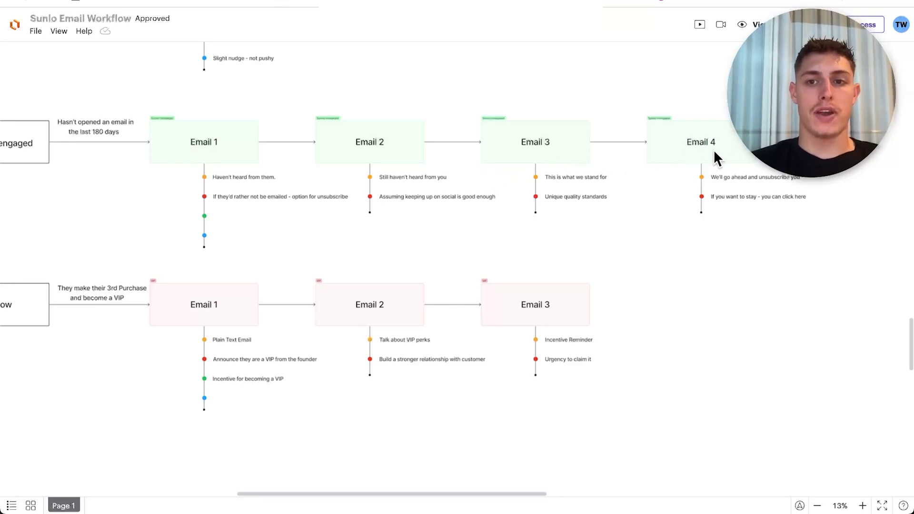
pyautogui.moveTo(394, 226); pyautogui.dragTo(662, 215)
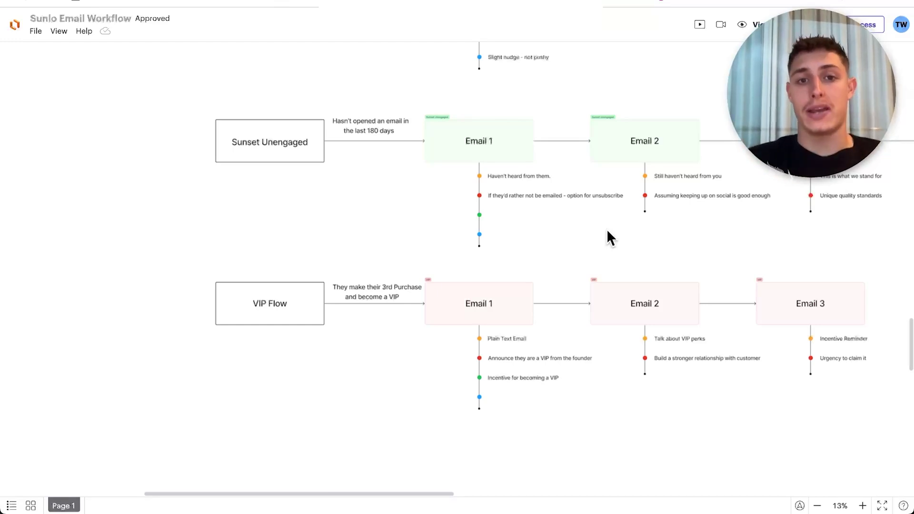
pyautogui.moveTo(607, 228); pyautogui.dragTo(621, 93)
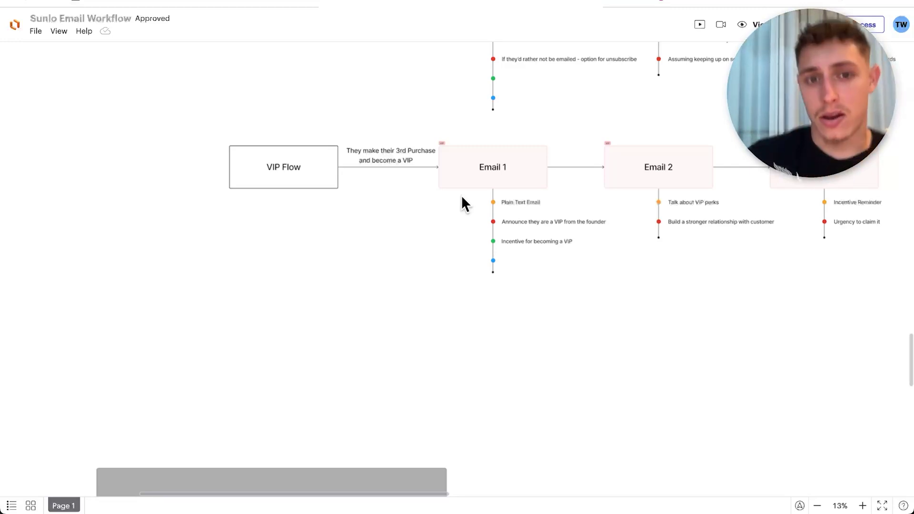
pyautogui.moveTo(462, 197); pyautogui.dragTo(405, 198)
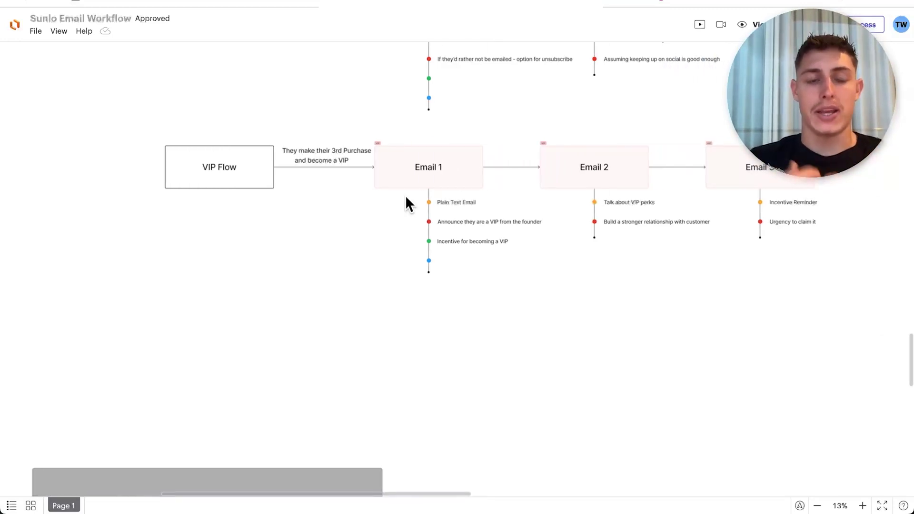
# Step: Look over the whole workflow diagram, comparing the Pre Purchase and Post Purchase Flows as an overview
pyautogui.scroll(-5, 405, 195)
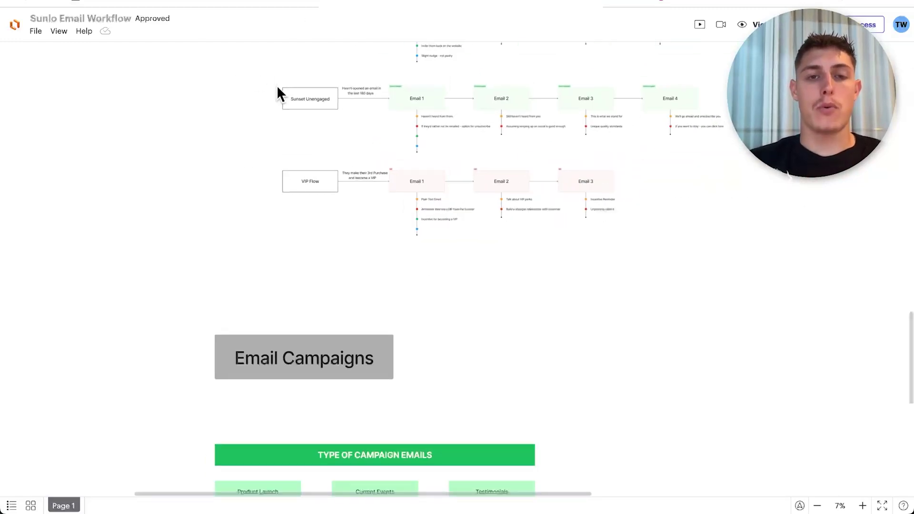
pyautogui.scroll(5, 279, 281)
pyautogui.scroll(-5, 279, 281)
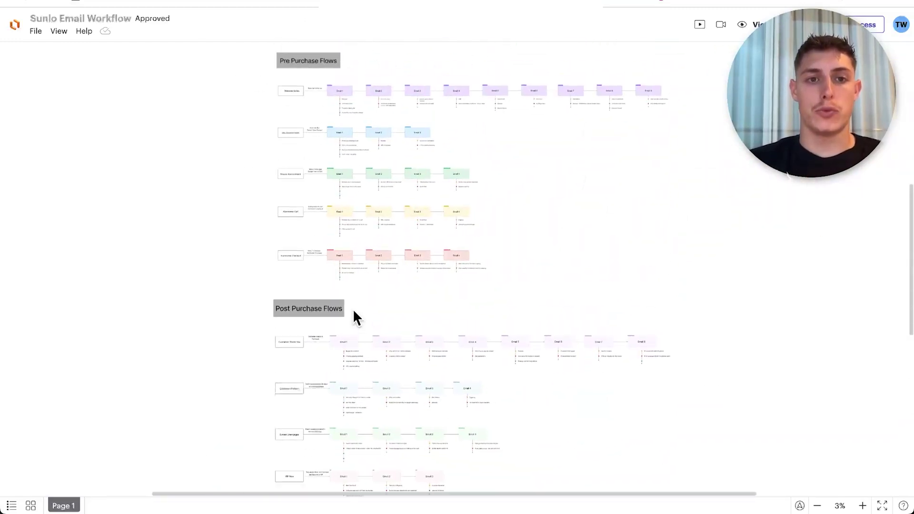
pyautogui.scroll(-3, 353, 309)
# Step: Return to the Klaviyo Email Marketing Playbook and read its engagement-based segmentation section, highlighting the 30 day engaged item
pyautogui.click(165, 3)
pyautogui.scroll(-2, 419, 237)
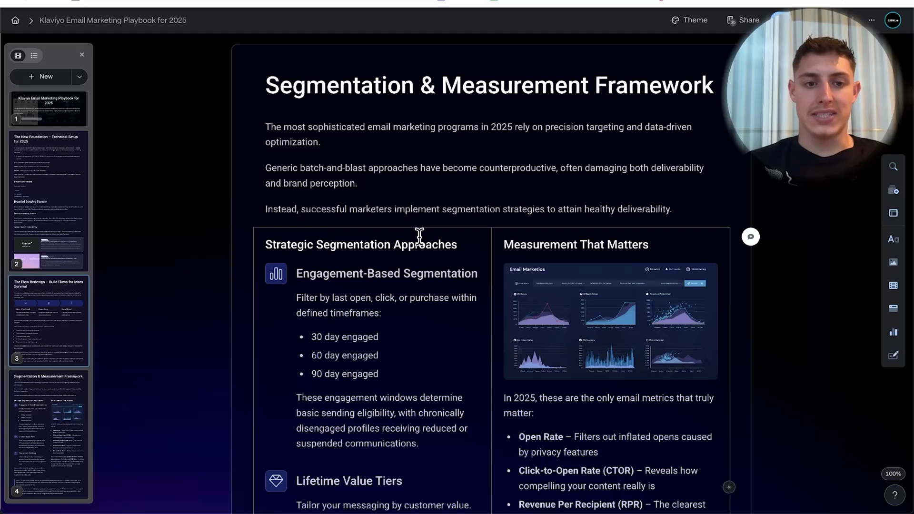
pyautogui.scroll(-2, 419, 235)
pyautogui.moveTo(309, 256); pyautogui.dragTo(407, 257)
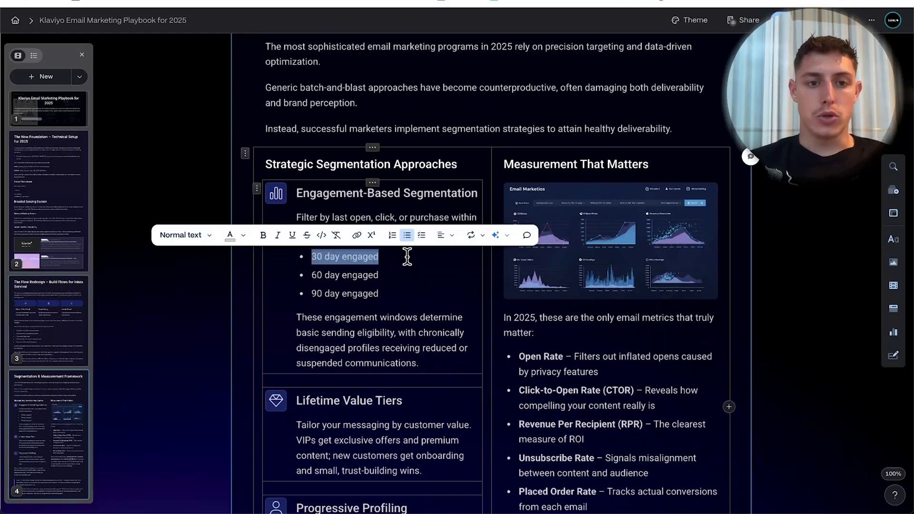
pyautogui.click(402, 261)
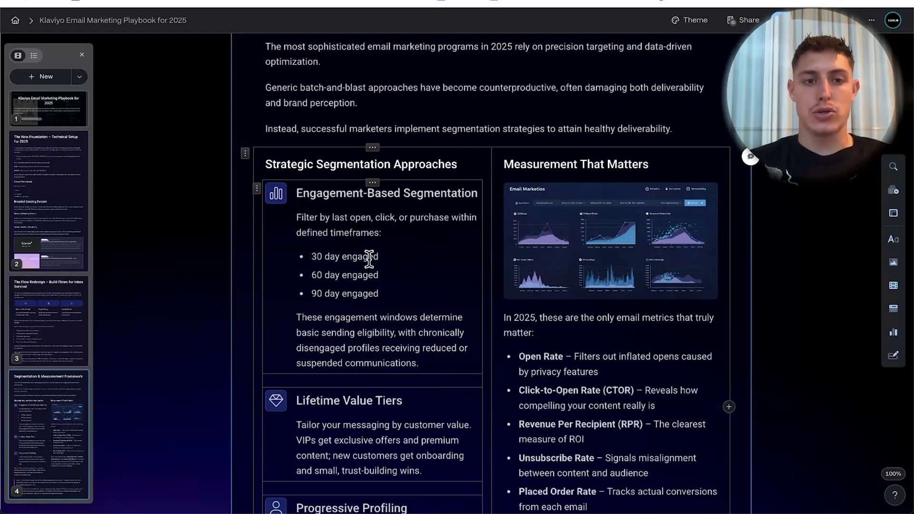
pyautogui.tripleClick(369, 259)
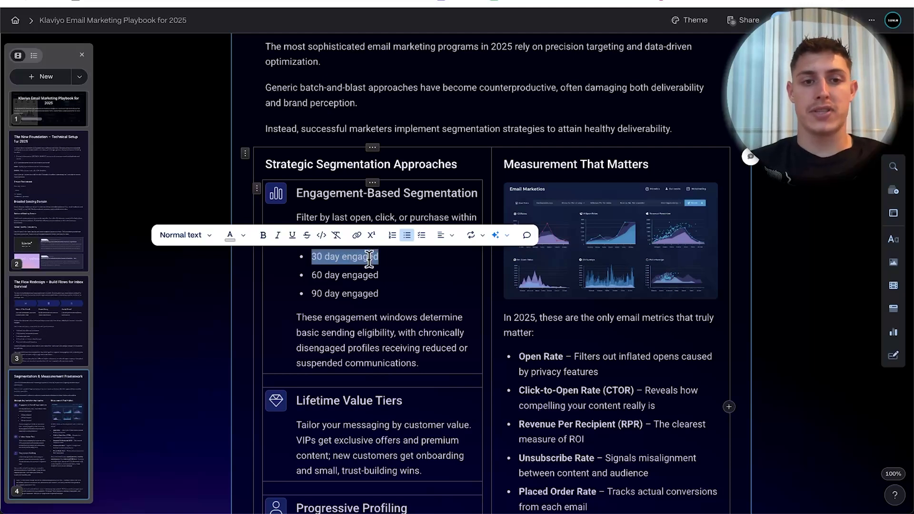
pyautogui.click(369, 259)
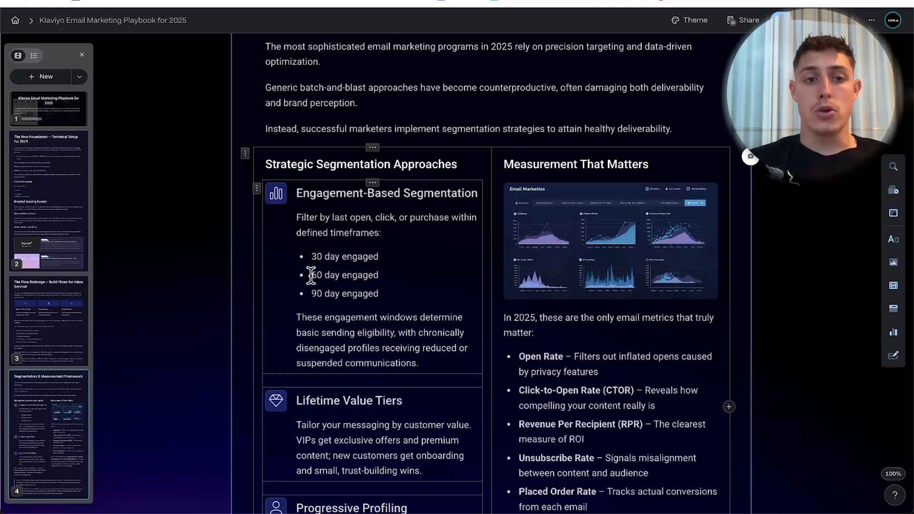
# Step: Highlight the 60 day engaged and 90 day engaged items in turn while reading the engagement-based segments
pyautogui.moveTo(310, 274); pyautogui.dragTo(413, 286)
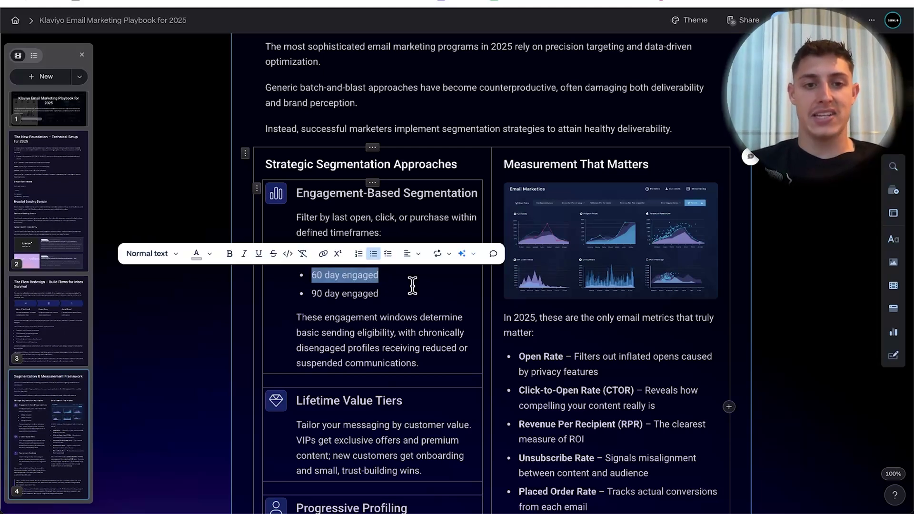
pyautogui.click(413, 286)
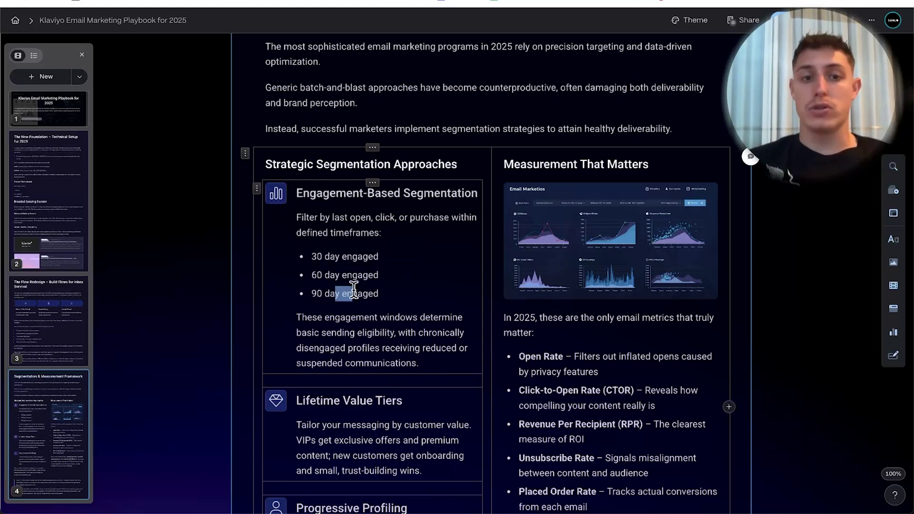
pyautogui.moveTo(342, 293); pyautogui.dragTo(388, 291)
pyautogui.click(389, 291)
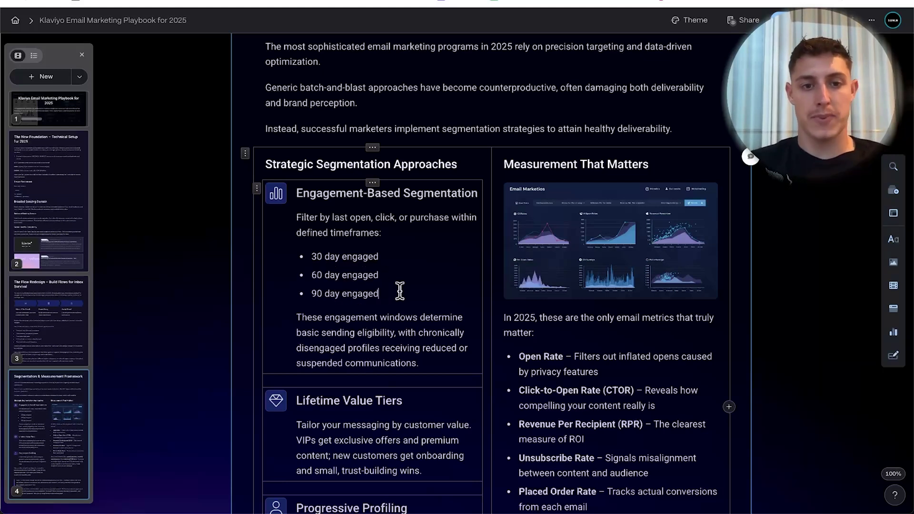
pyautogui.moveTo(307, 295); pyautogui.dragTo(388, 292)
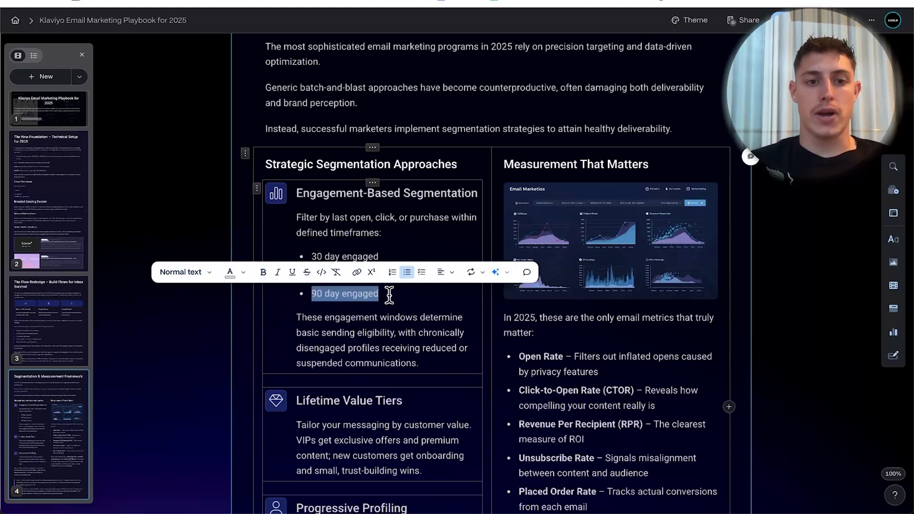
# Step: Replace the word "gender" with "birthdays" in the Progressive Profiling description of the segmentation section
pyautogui.scroll(-1, 389, 295)
pyautogui.scroll(-4, 389, 294)
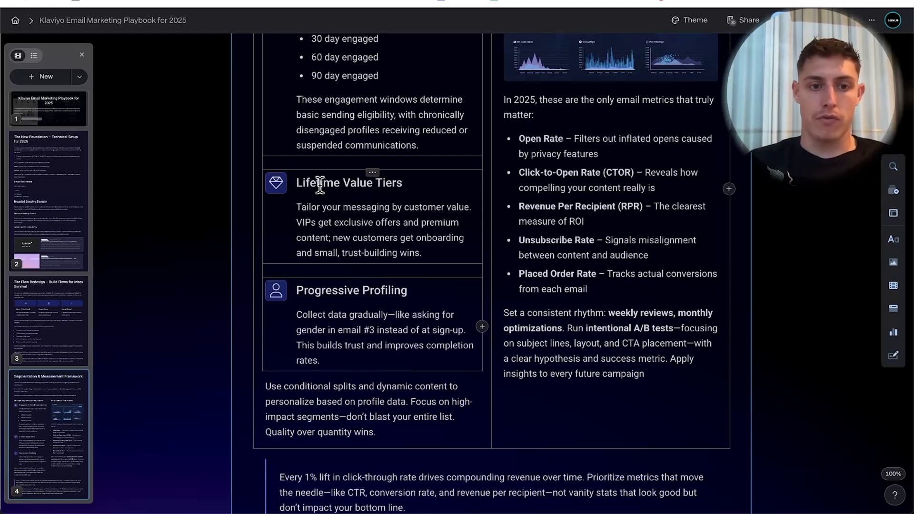
pyautogui.scroll(-1, 320, 186)
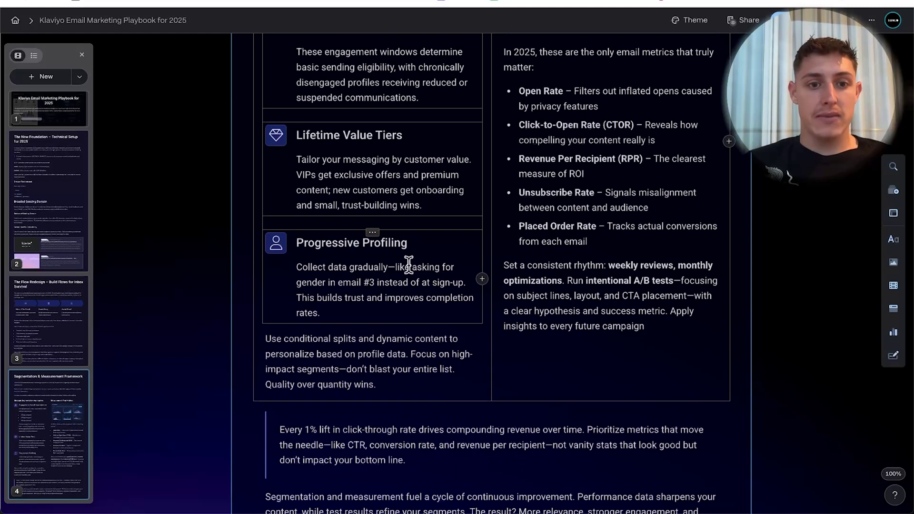
pyautogui.doubleClick(314, 282)
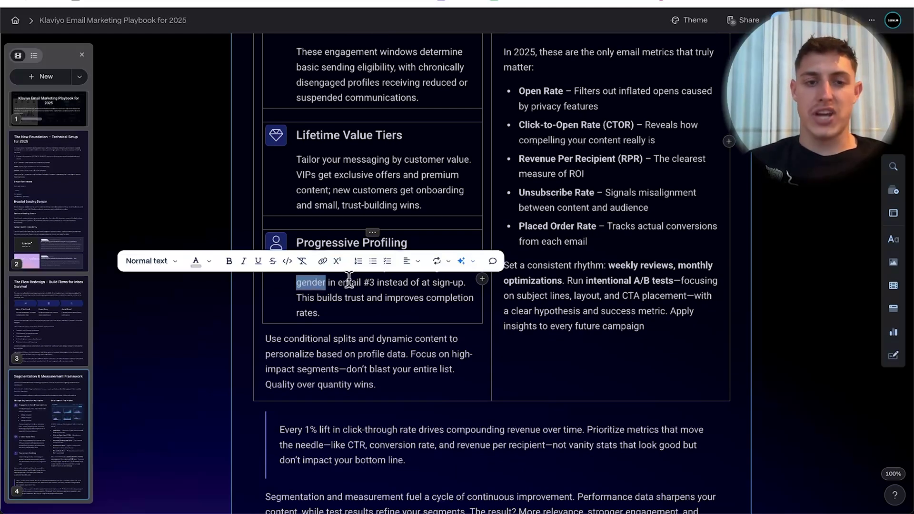
pyautogui.write('birthdays')
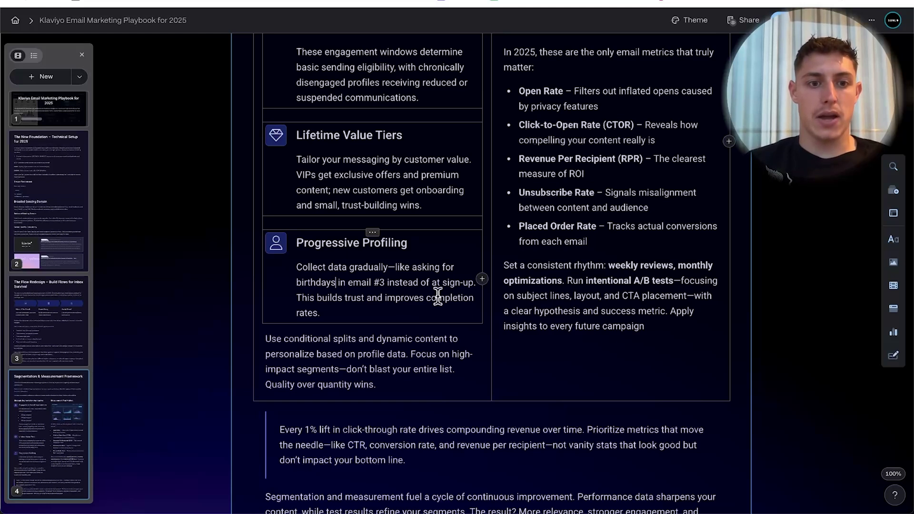
pyautogui.click(436, 311)
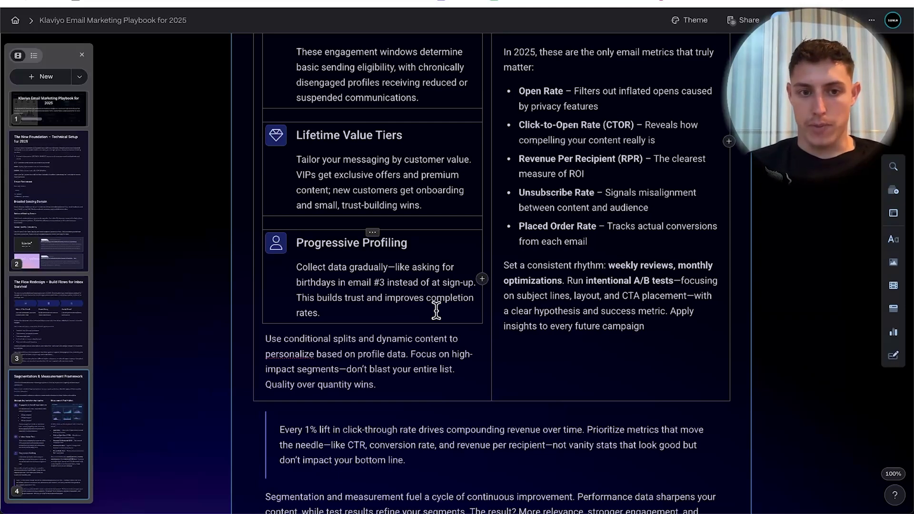
# Step: Read the Measurement That Matters section, from the list of email metrics through the advice on review rhythm and A/B tests
pyautogui.scroll(-1, 436, 310)
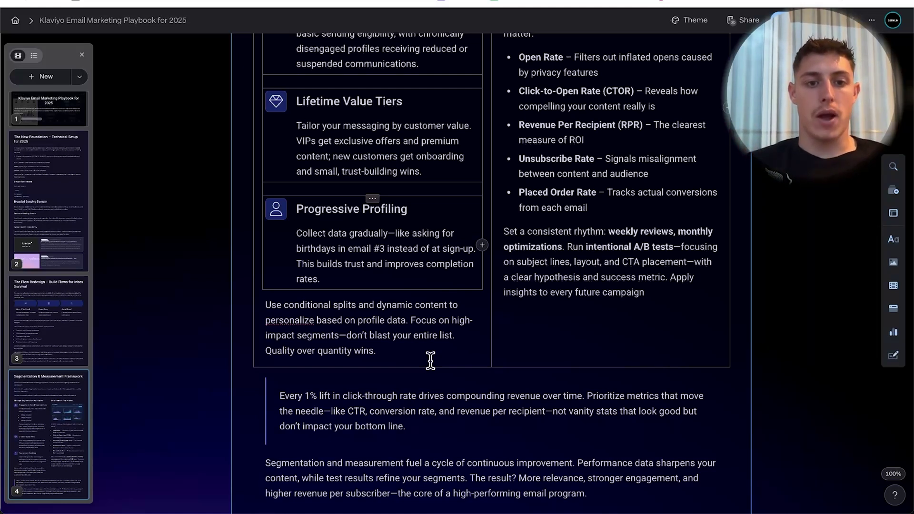
pyautogui.scroll(4, 430, 360)
pyautogui.scroll(-1, 693, 206)
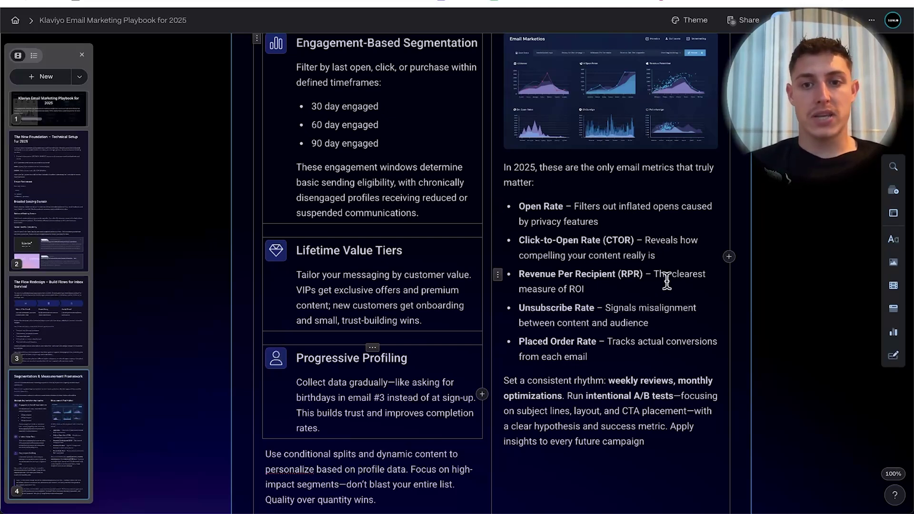
pyautogui.scroll(-1, 666, 280)
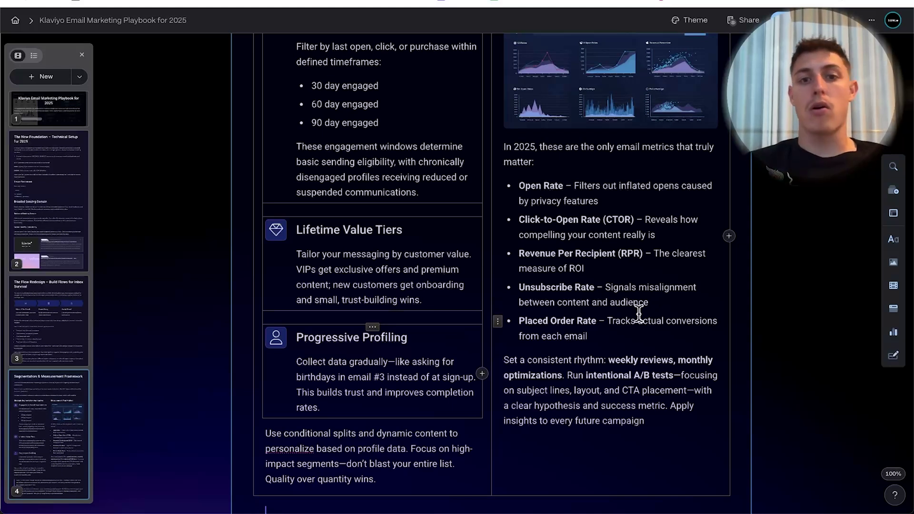
pyautogui.scroll(-3, 640, 314)
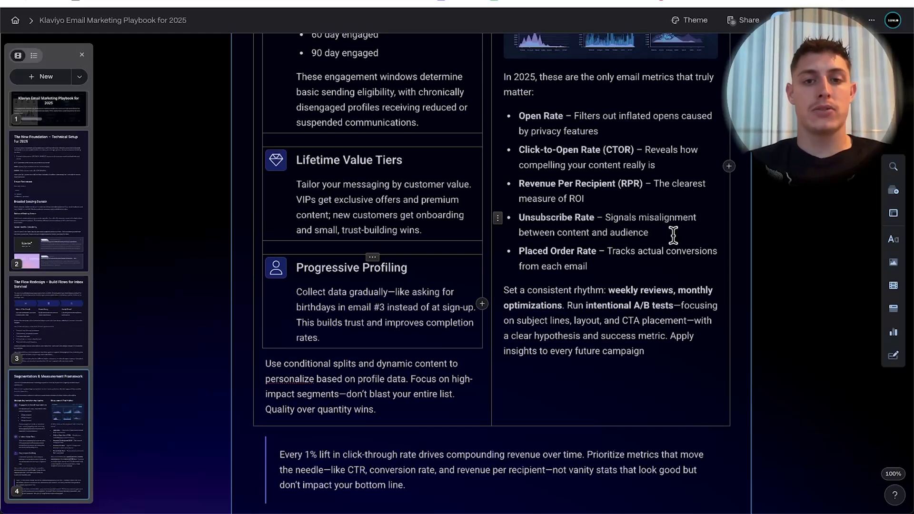
pyautogui.scroll(-2, 674, 235)
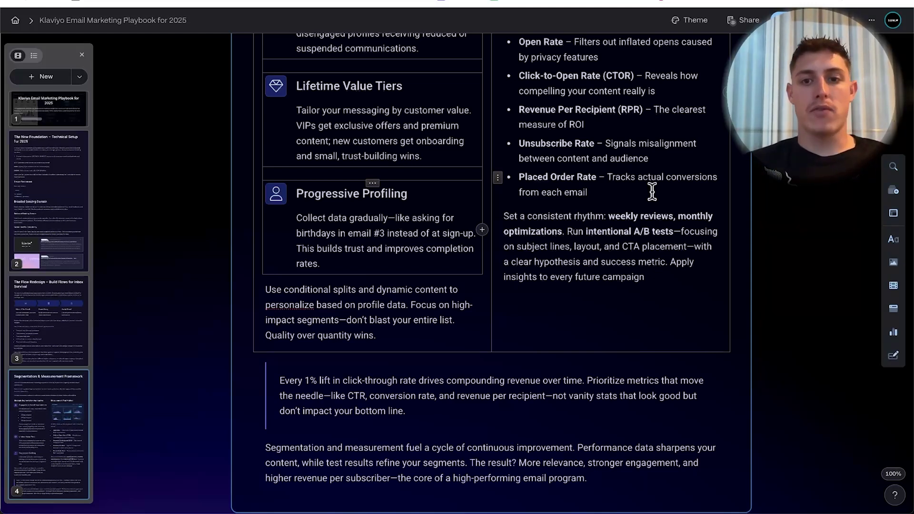
pyautogui.scroll(-1, 652, 192)
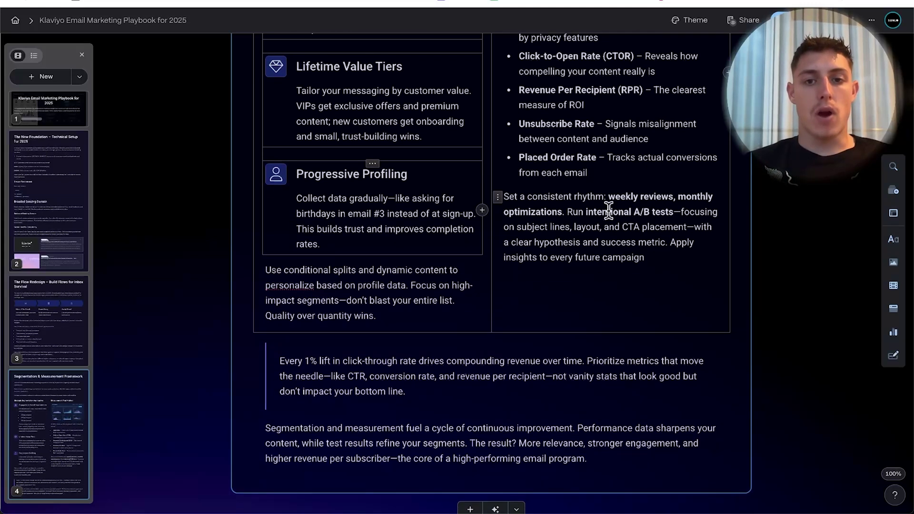